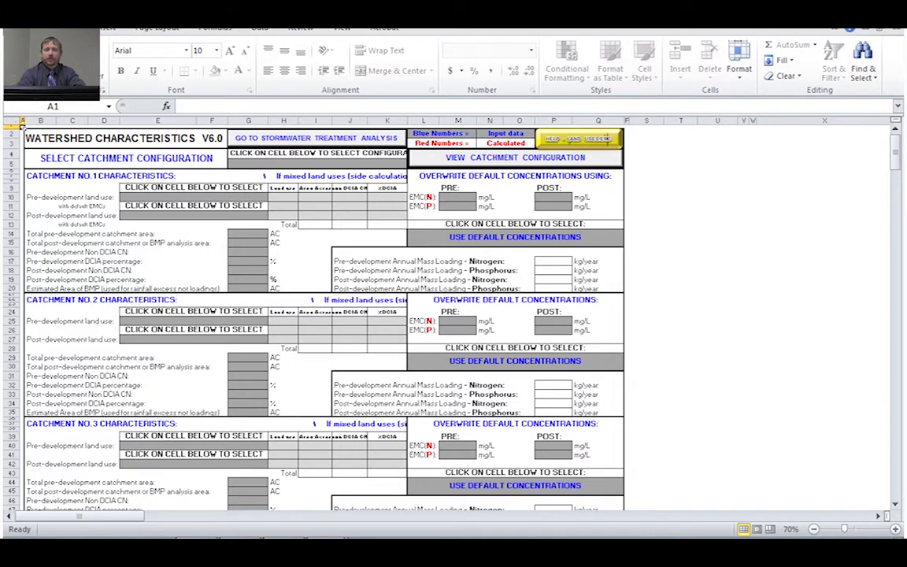
# Review the diagrams of the 14 available catchment configurations and return to the Watershed Characteristics sheet
pyautogui.click(516, 158)
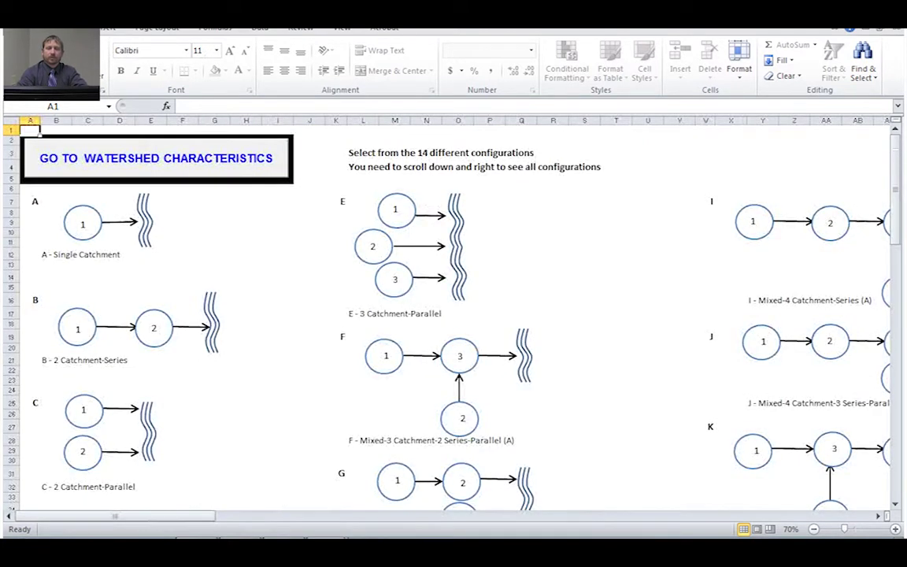
pyautogui.moveTo(157, 516); pyautogui.dragTo(277, 516)
pyautogui.scroll(-7, 453, 315)
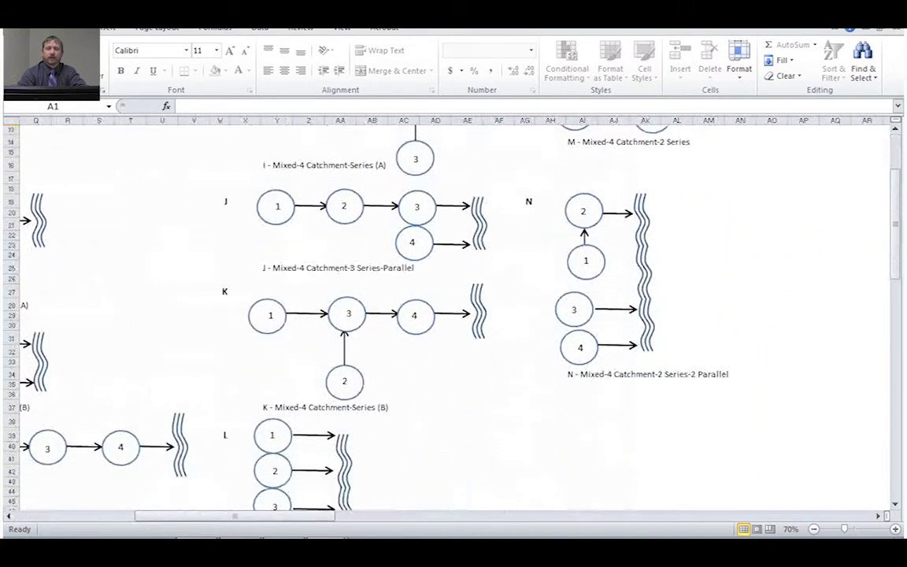
pyautogui.moveTo(235, 516); pyautogui.dragTo(158, 516)
pyautogui.scroll(3, 454, 315)
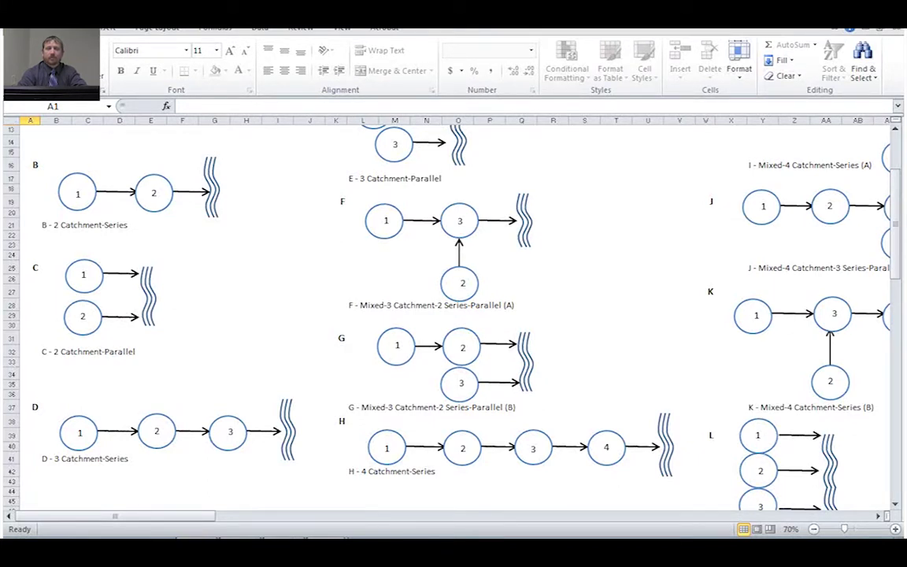
pyautogui.scroll(4, 453, 315)
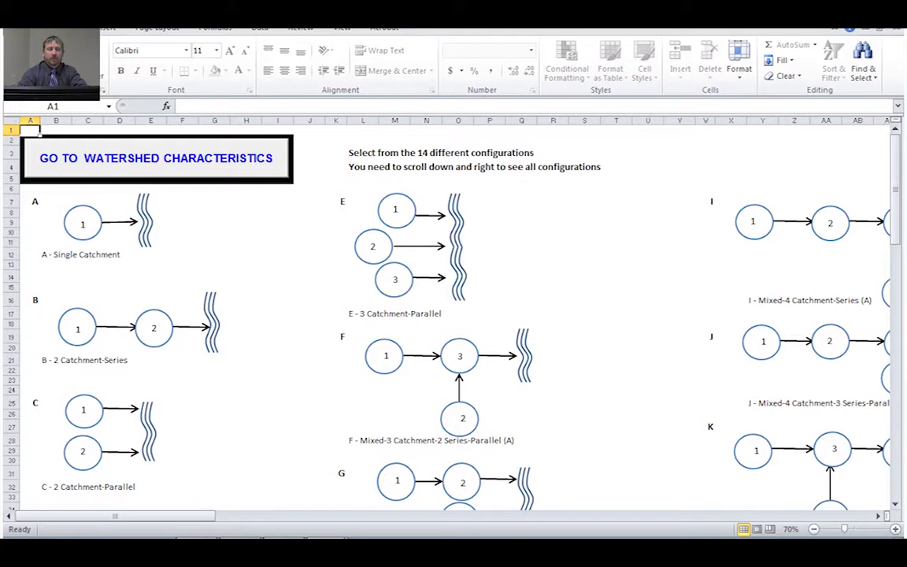
pyautogui.click(156, 158)
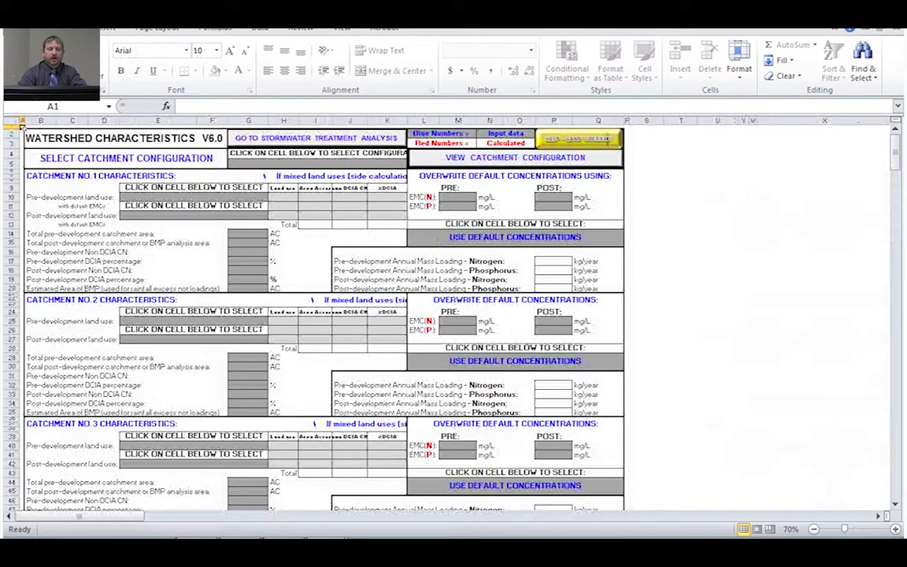
# Set the catchment configuration to D - 3 Catchment-Series
pyautogui.click(315, 163)
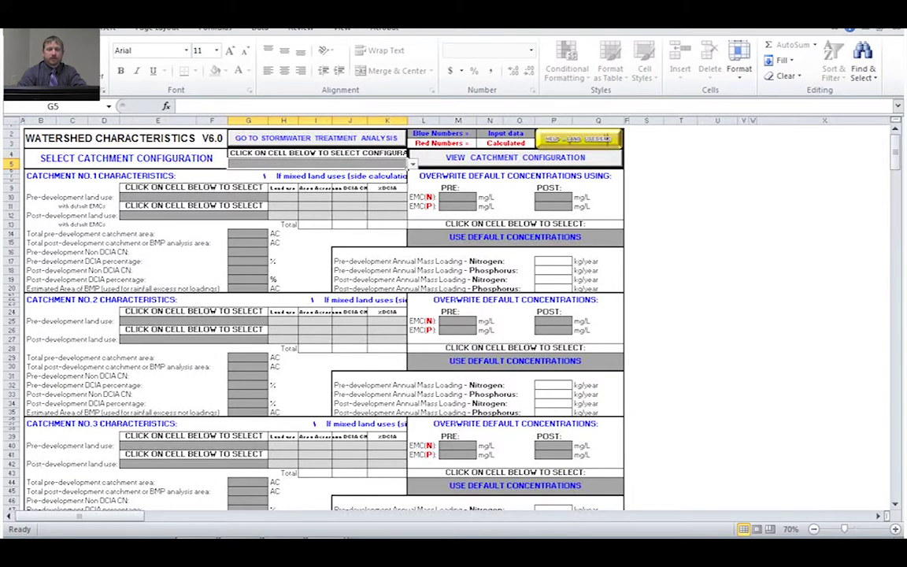
pyautogui.hotkey('alt', 'Down')
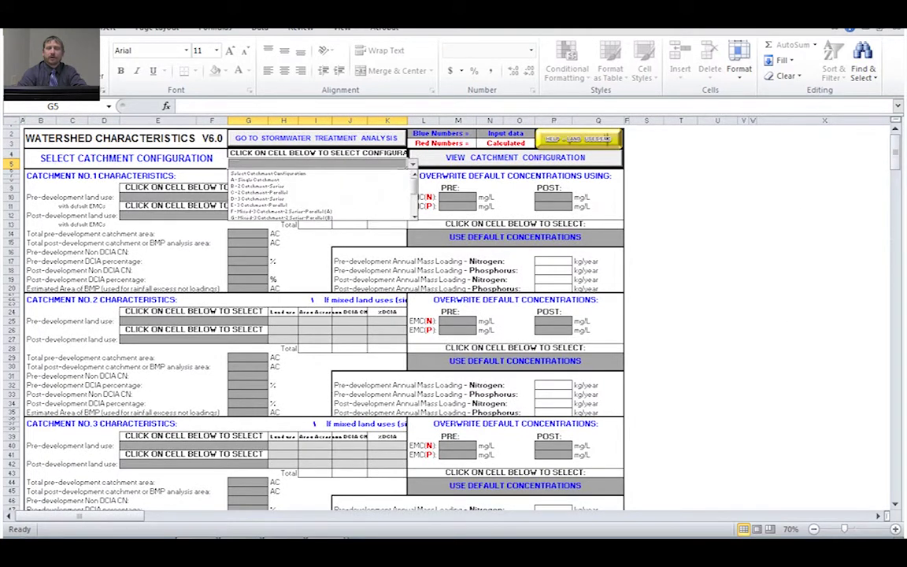
pyautogui.press('Down')
pyautogui.press('Down')
pyautogui.press('Down')
pyautogui.press('Down')
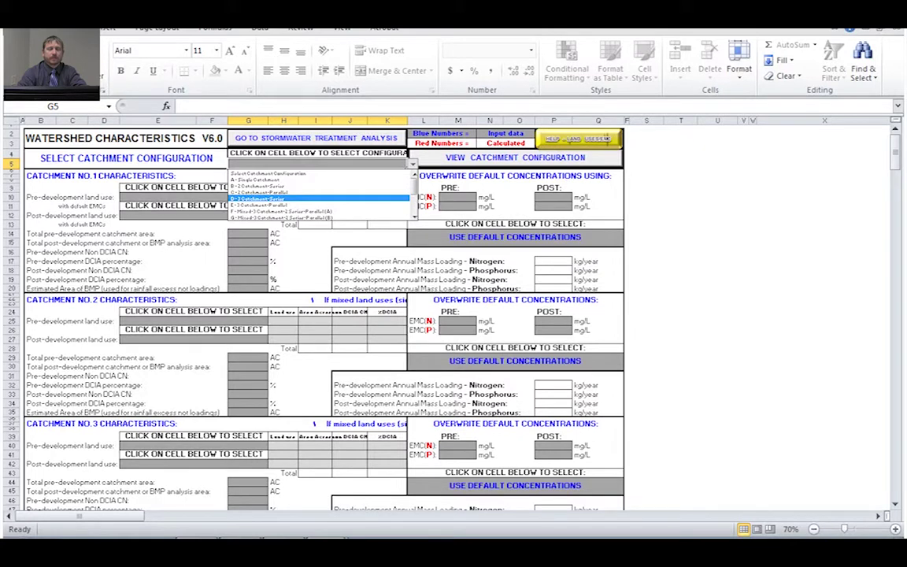
pyautogui.press('Return')
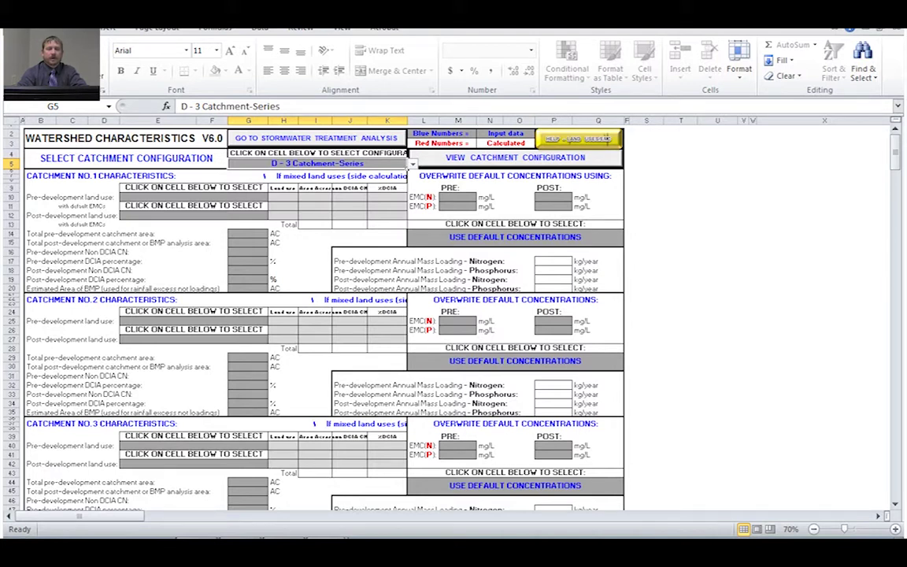
# Set the pre-development land use of Catchment No. 1 to Agricultural - Pasture
pyautogui.click(266, 197)
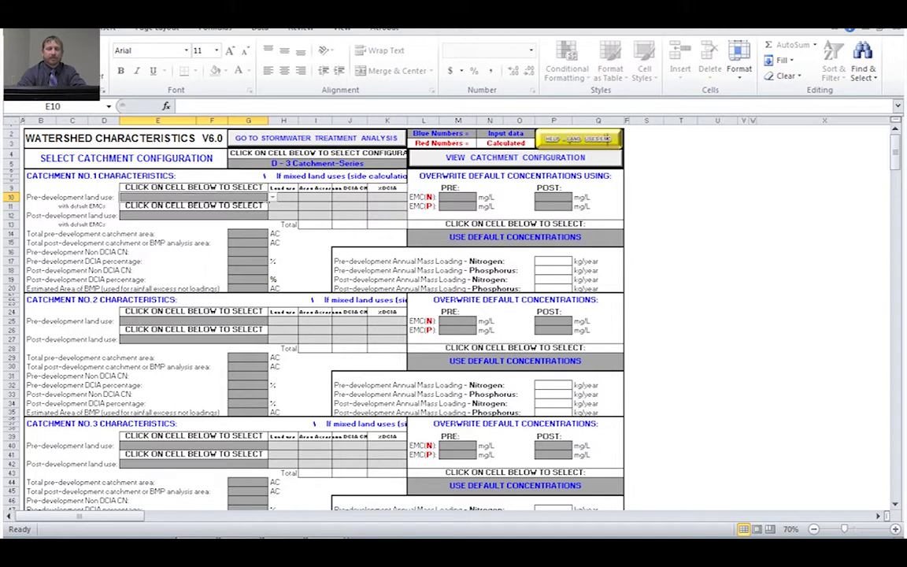
pyautogui.click(273, 197)
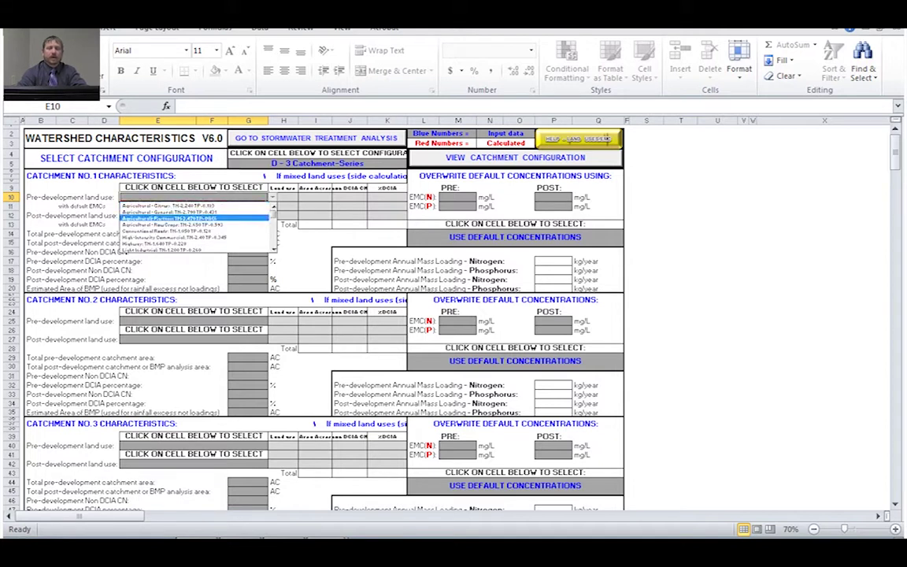
pyautogui.press('Return')
pyautogui.press('Return')
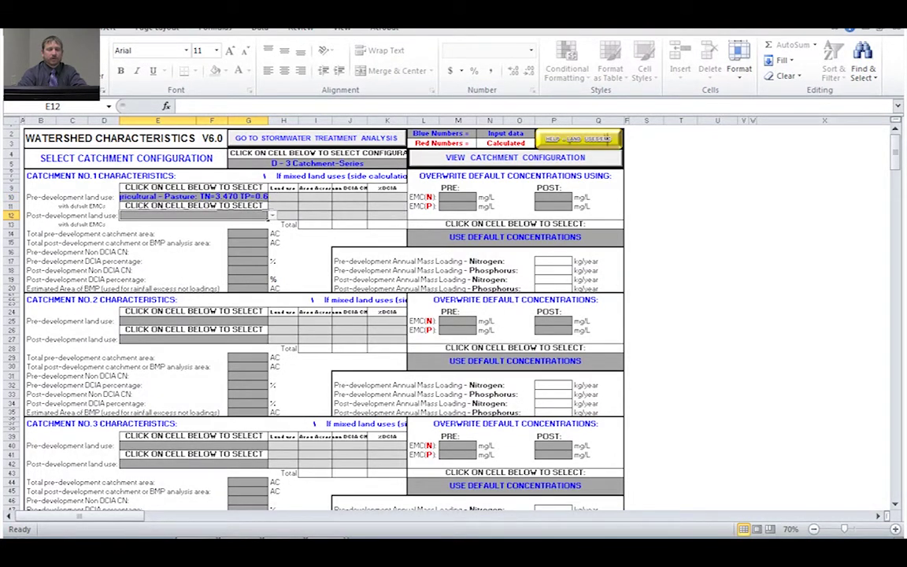
# Set the post-development land use of Catchment No. 1 to Highway: TN=1.640 TP=0.220
pyautogui.hotkey('alt', 'Down')
pyautogui.press('Down')
pyautogui.press('Down')
pyautogui.press('Down')
pyautogui.press('Down')
pyautogui.press('Down')
pyautogui.press('Down')
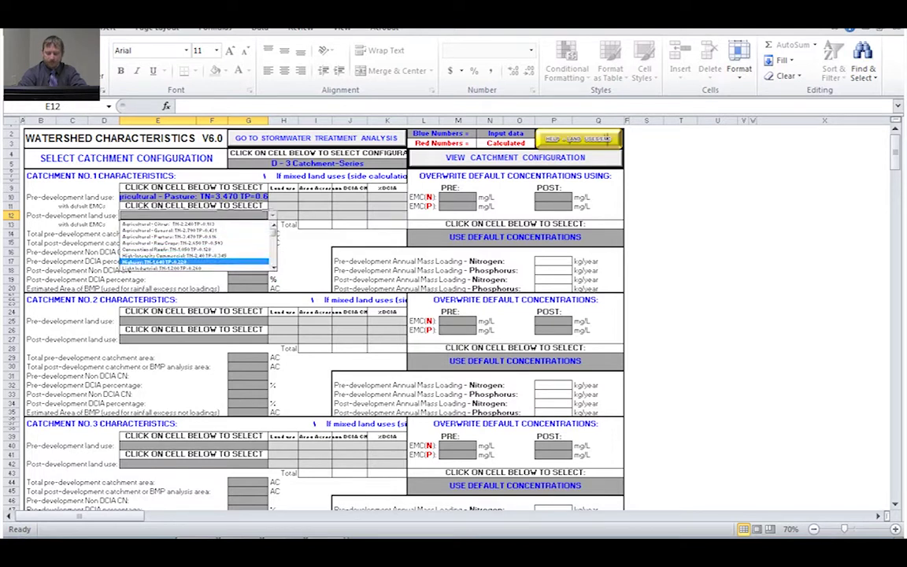
pyautogui.press('Return')
pyautogui.press('Tab')
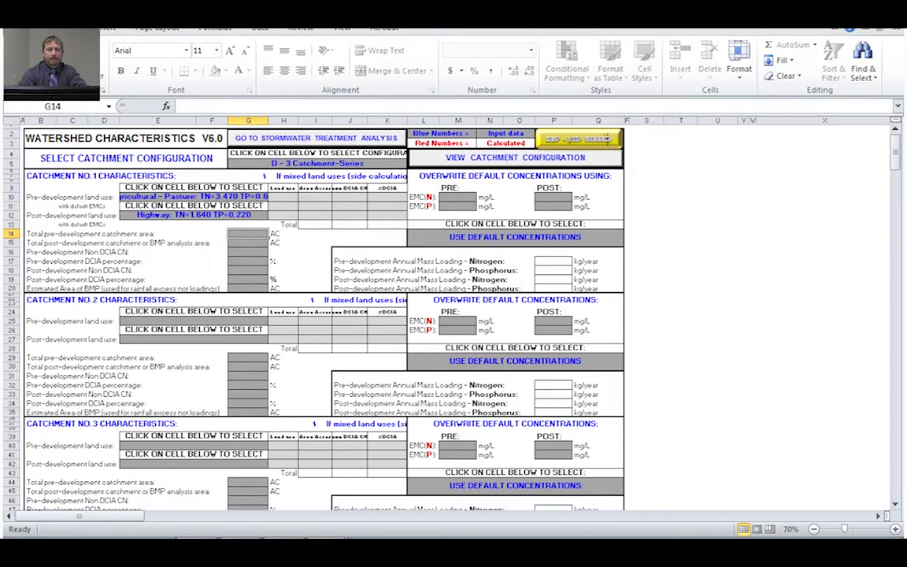
# Enter 5 acres for both the total pre-development and the total post-development catchment area of Catchment No. 1
pyautogui.write('5')
pyautogui.press('Return')
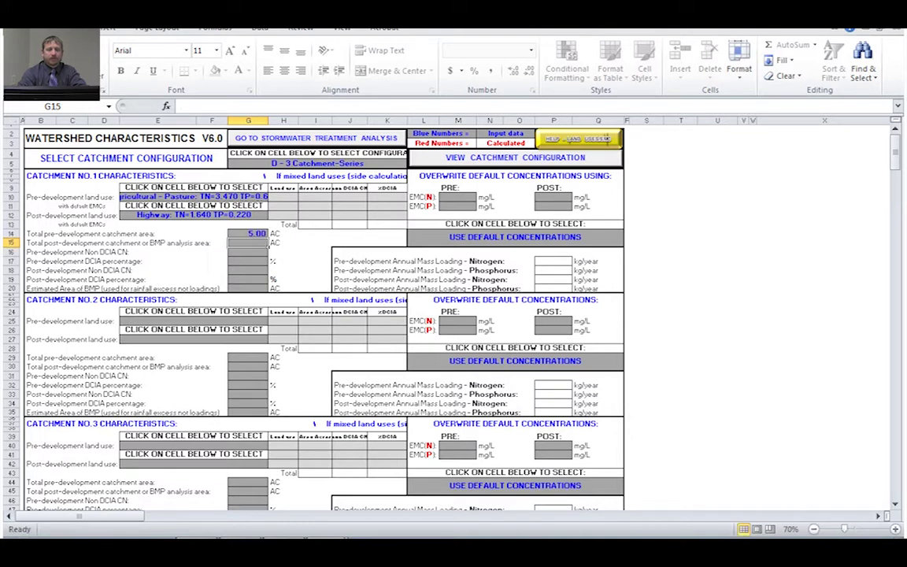
pyautogui.write('5')
pyautogui.press('Return')
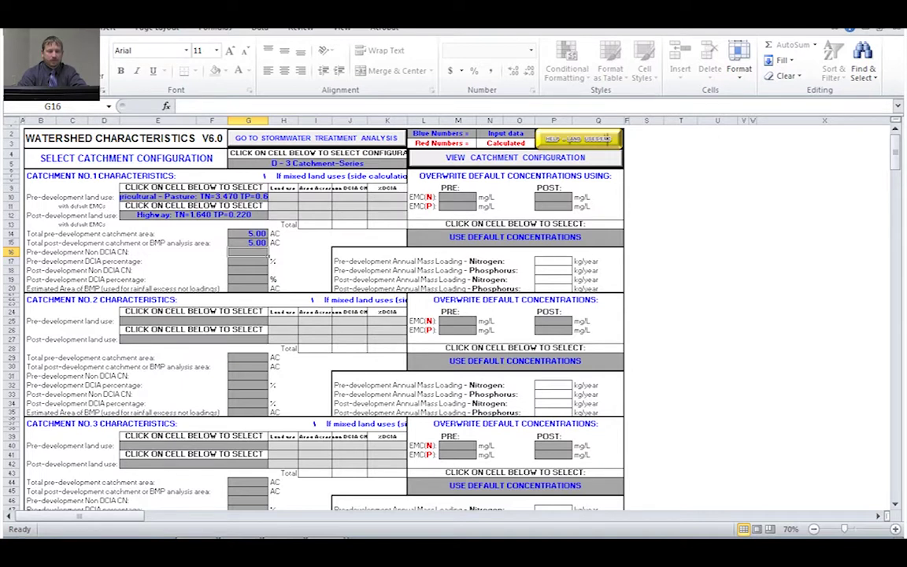
# For Catchment No. 1, enter Non DCIA CN 78 with 0% DCIA for pre-development and CN 78 with 60% DCIA for post-development
pyautogui.write('78')
pyautogui.press('Return')
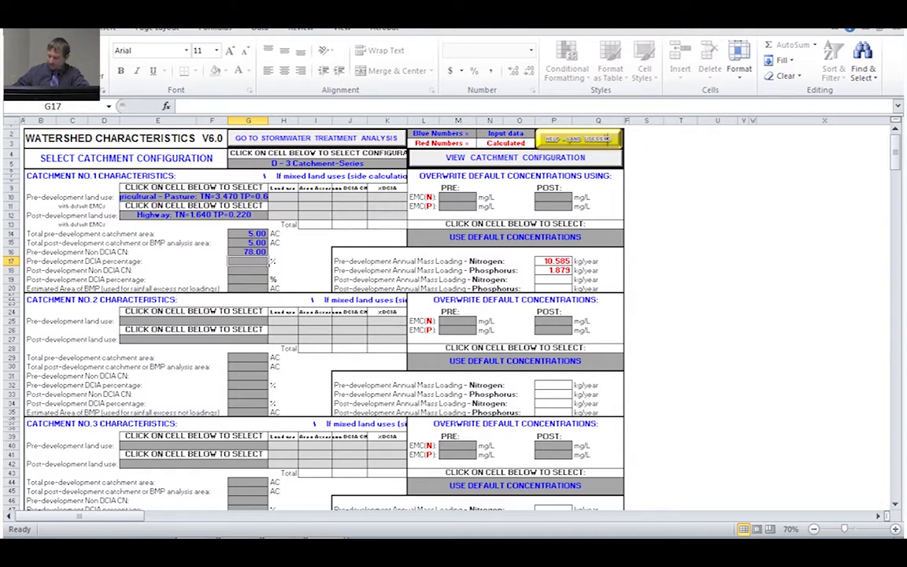
pyautogui.write('0')
pyautogui.press('Return')
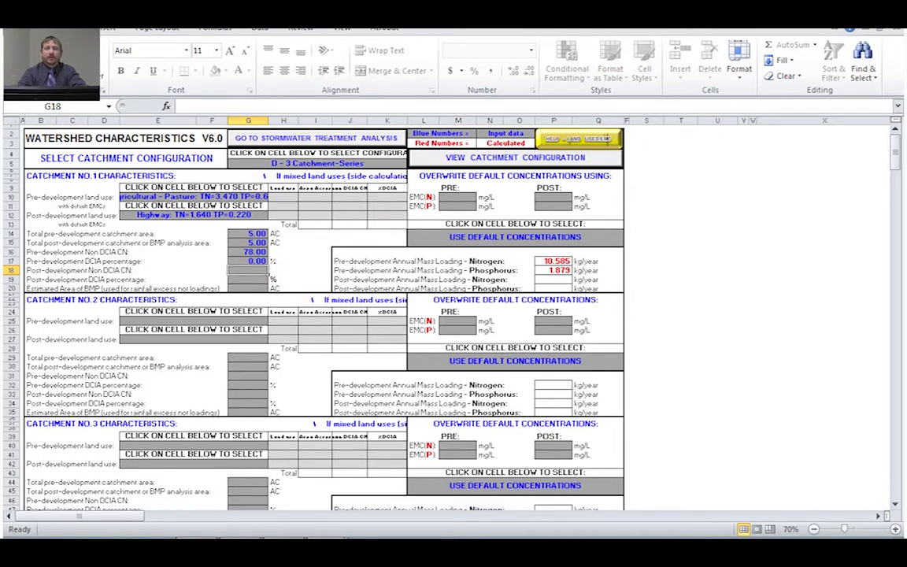
pyautogui.write('78')
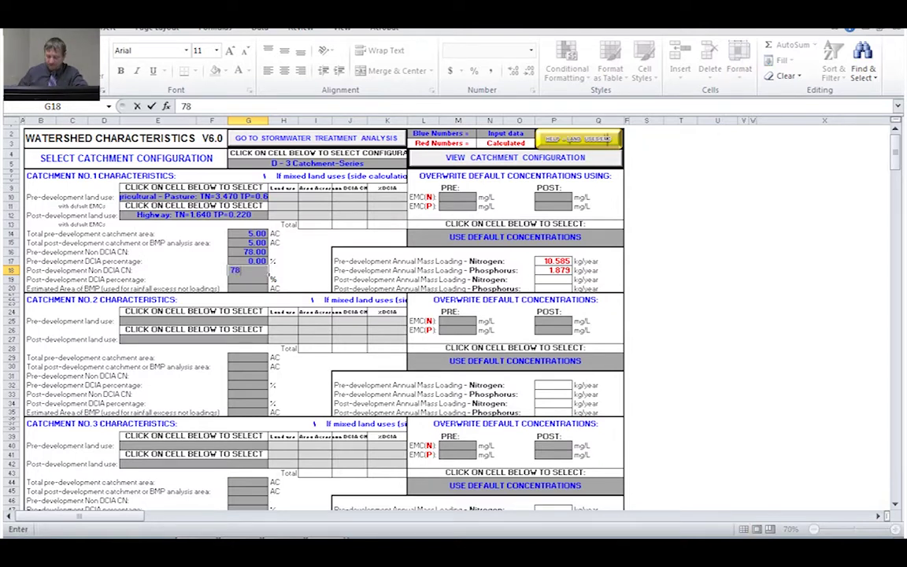
pyautogui.press('Return')
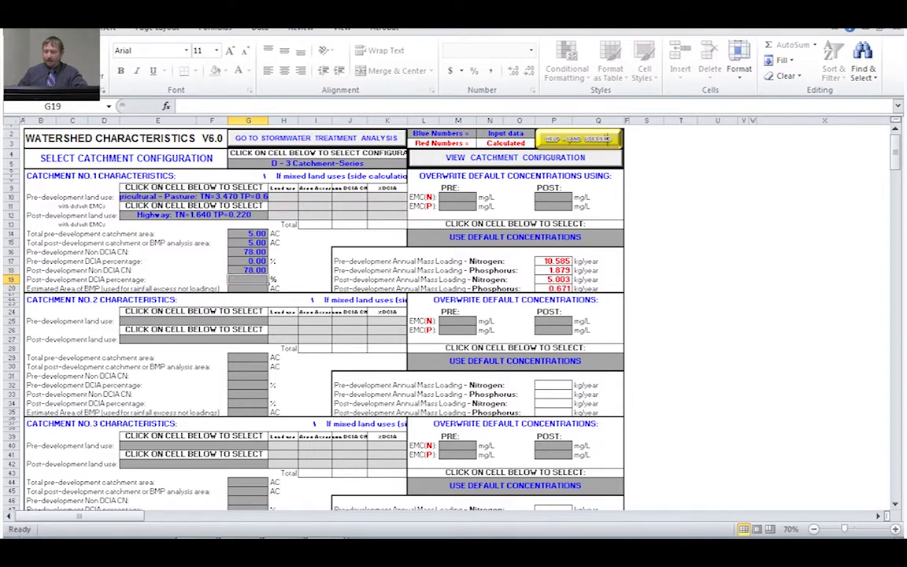
pyautogui.write('60')
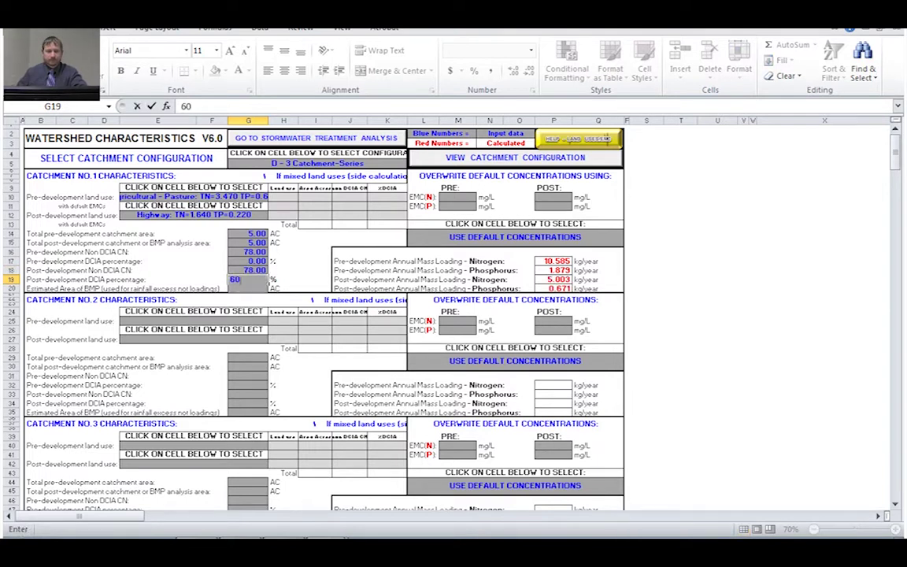
pyautogui.press('Return')
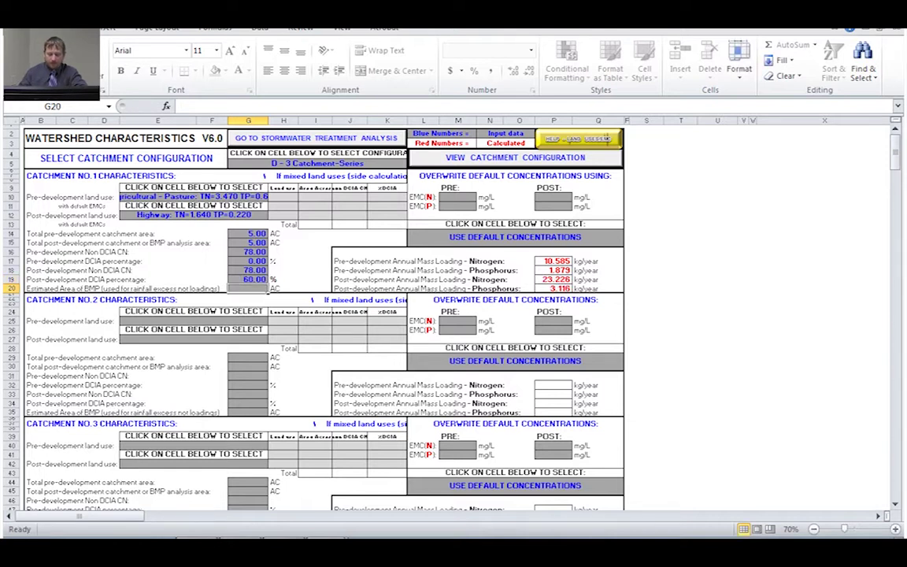
# Enter 1.11 acres as the estimated BMP area of Catchment No. 1
pyautogui.write('1.11')
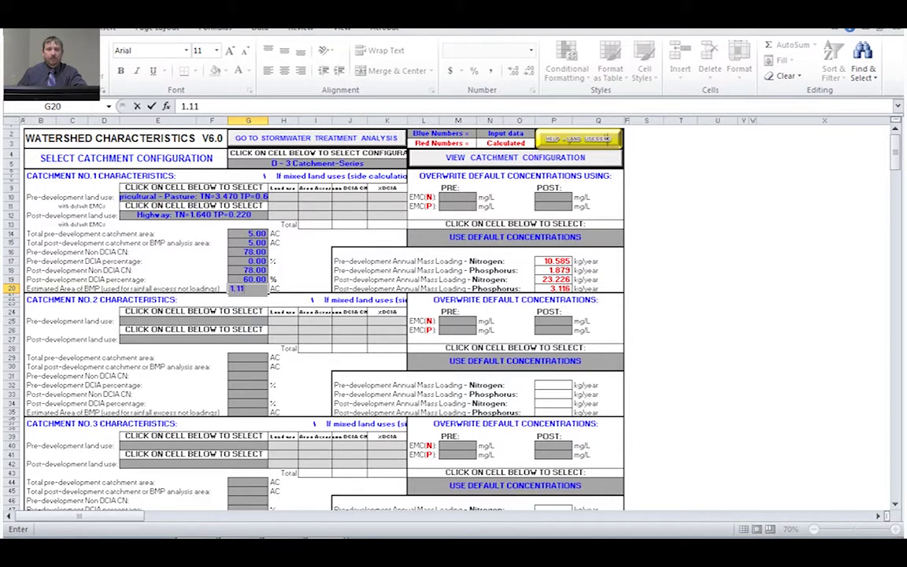
pyautogui.press('Return')
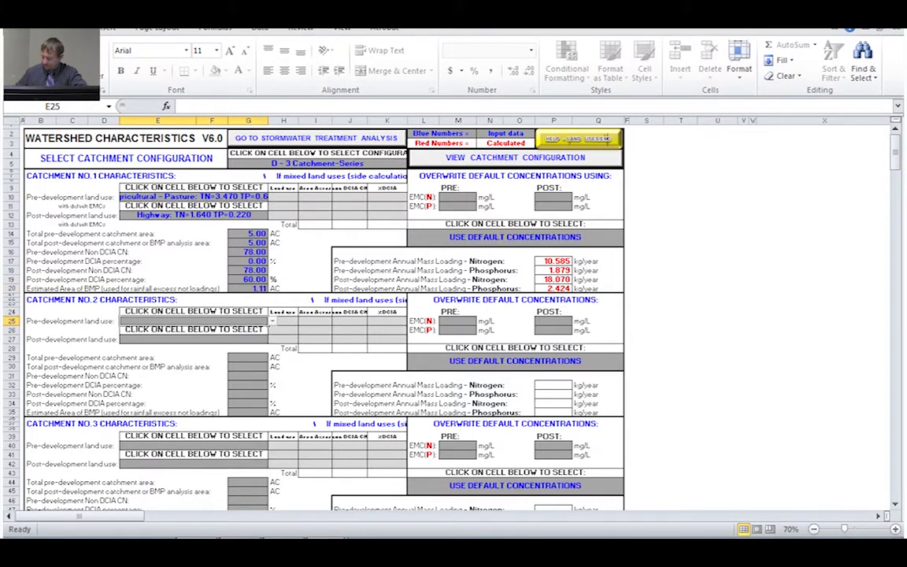
pyautogui.press('Up')
pyautogui.press('Up')
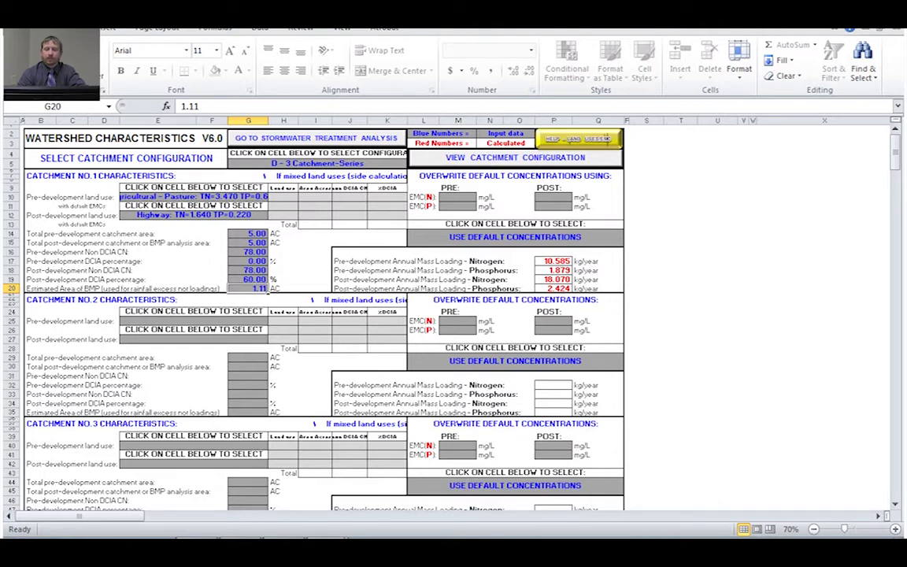
# Check the concentration options for Catchment No. 1 and choose USE DEFAULT CONCENTRATIONS
pyautogui.click(515, 236)
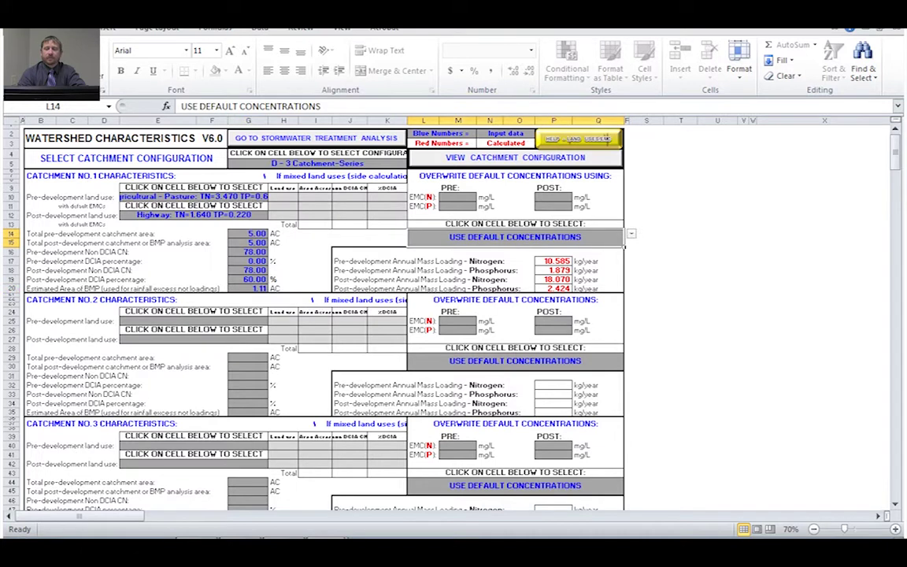
pyautogui.hotkey('alt', 'Down')
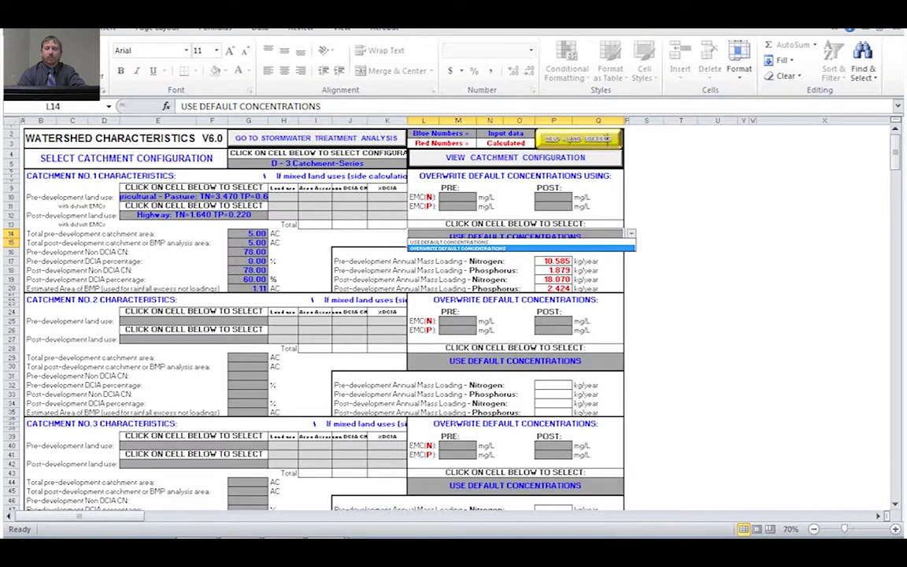
pyautogui.press('Up')
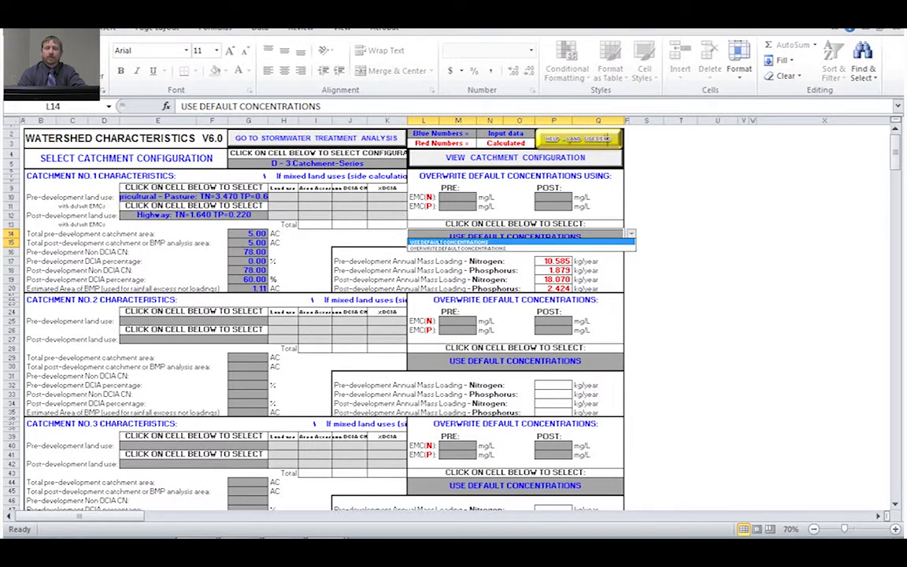
pyautogui.press('Return')
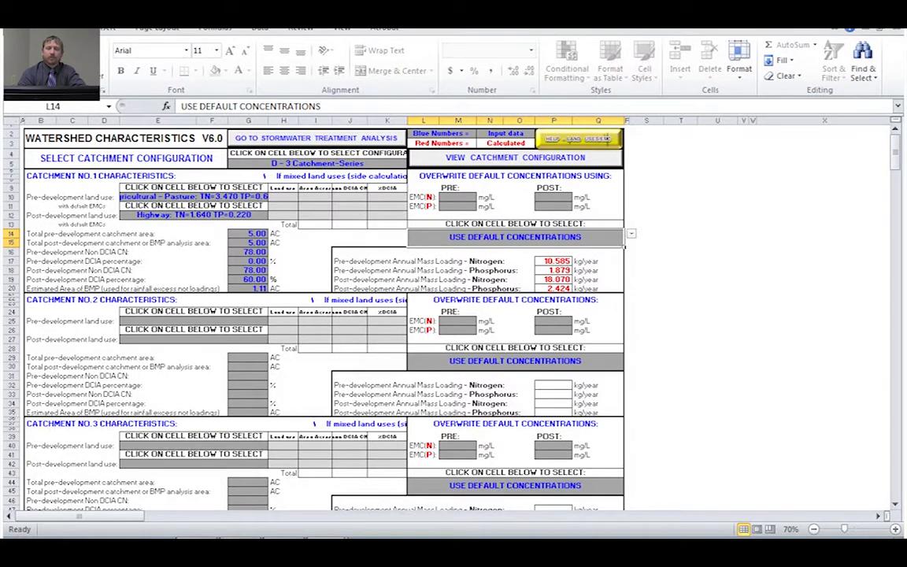
# Set the pre-development land use of Catchment No. 2 to Agricultural - Pasture: TN=3.470 TP=0.616
pyautogui.click(193, 321)
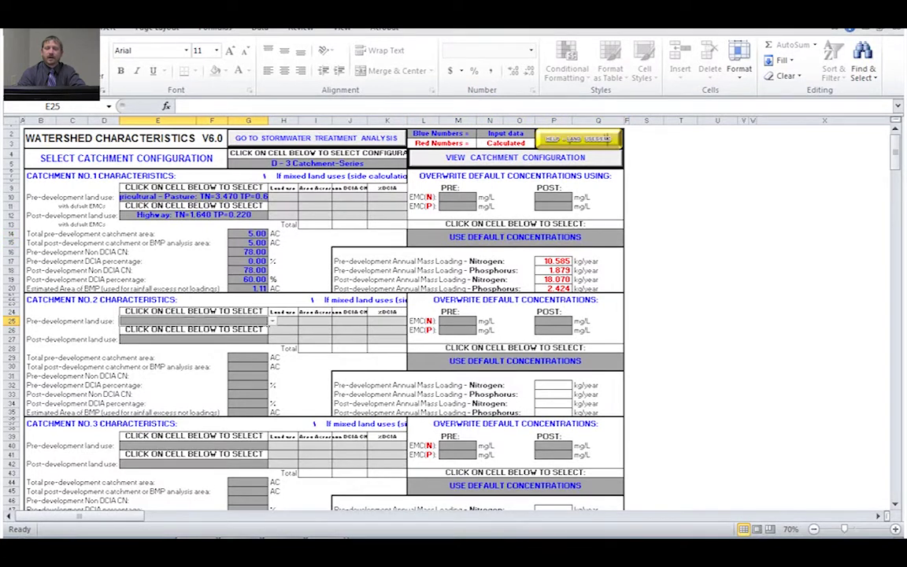
pyautogui.click(273, 320)
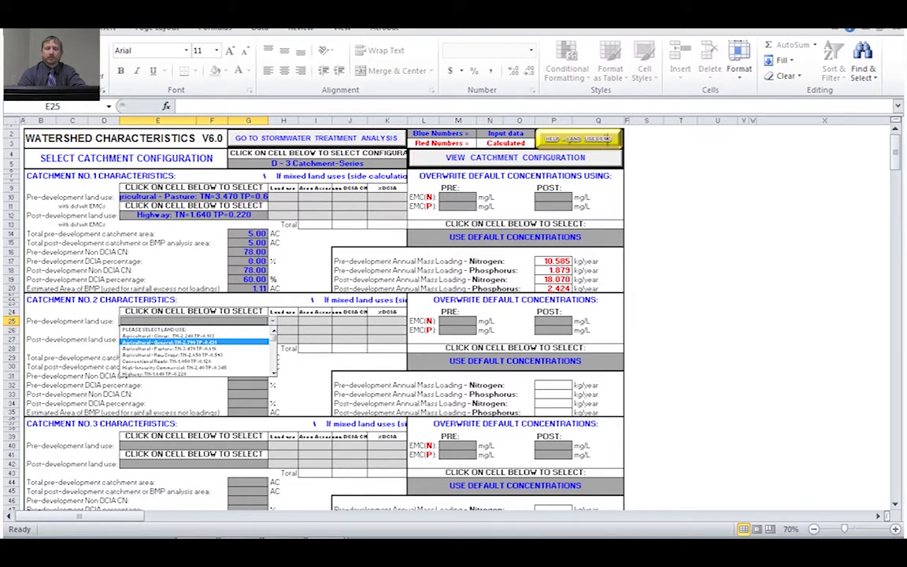
pyautogui.click(192, 348)
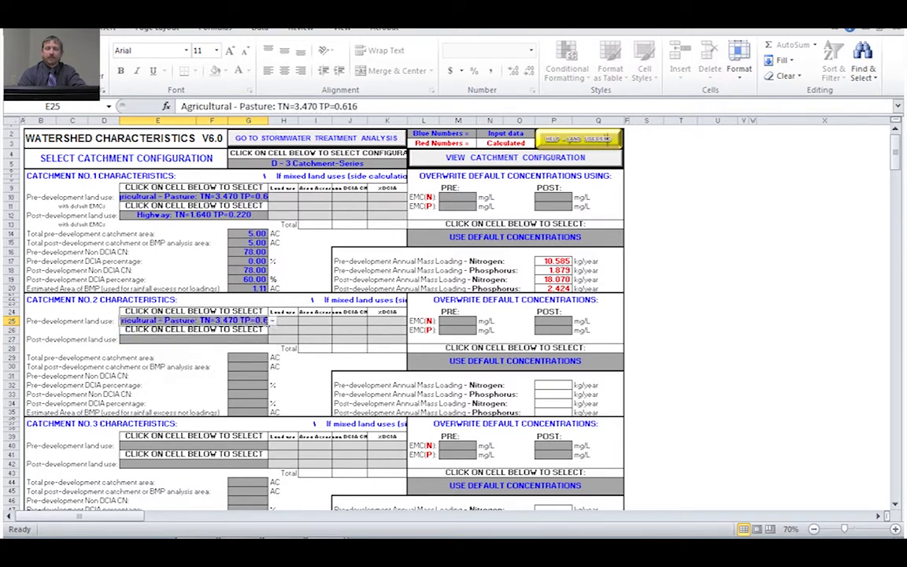
# Set the post-development land use of Catchment No. 2 to High-Intensity Commercial: TN=2.40 TP=0.345
pyautogui.click(193, 339)
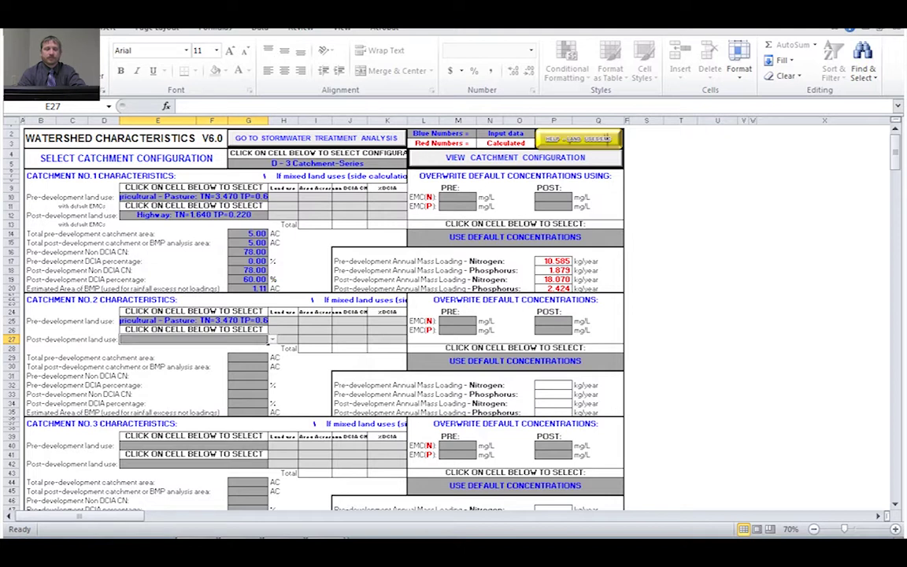
pyautogui.hotkey('alt', 'Down')
pyautogui.press('Down')
pyautogui.press('Down')
pyautogui.press('Down')
pyautogui.press('Down')
pyautogui.press('Down')
pyautogui.press('Down')
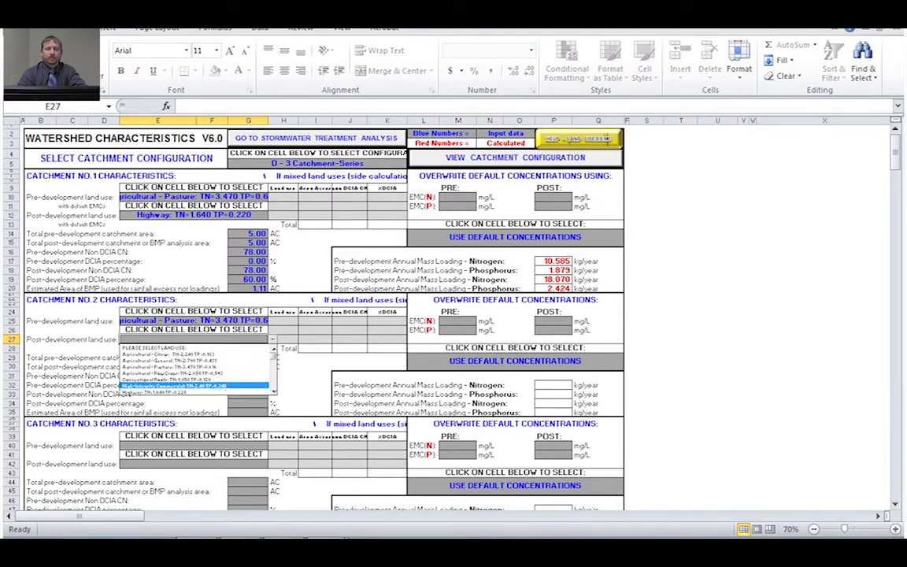
pyautogui.press('Return')
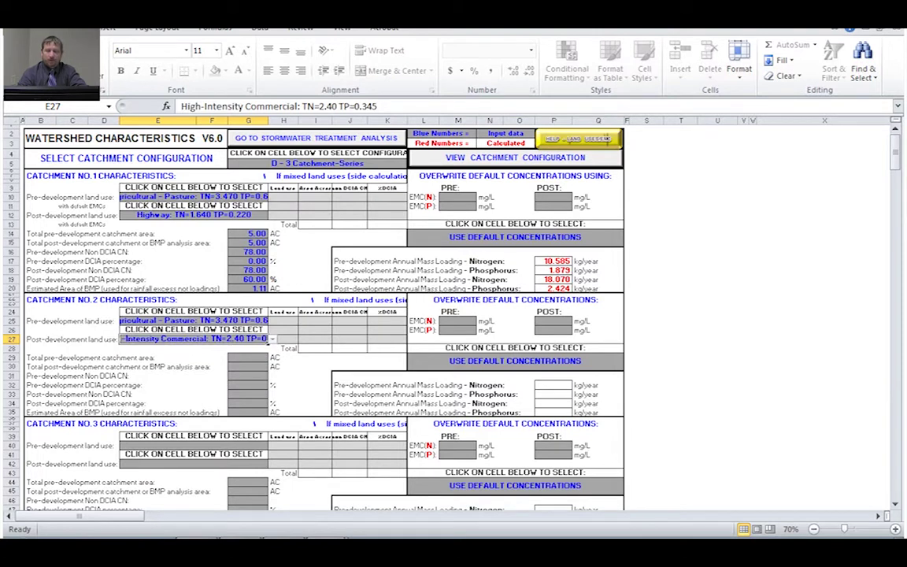
# Enter 5 acres as both the total pre-development and post-development area of Catchment No. 2
pyautogui.press('Tab')
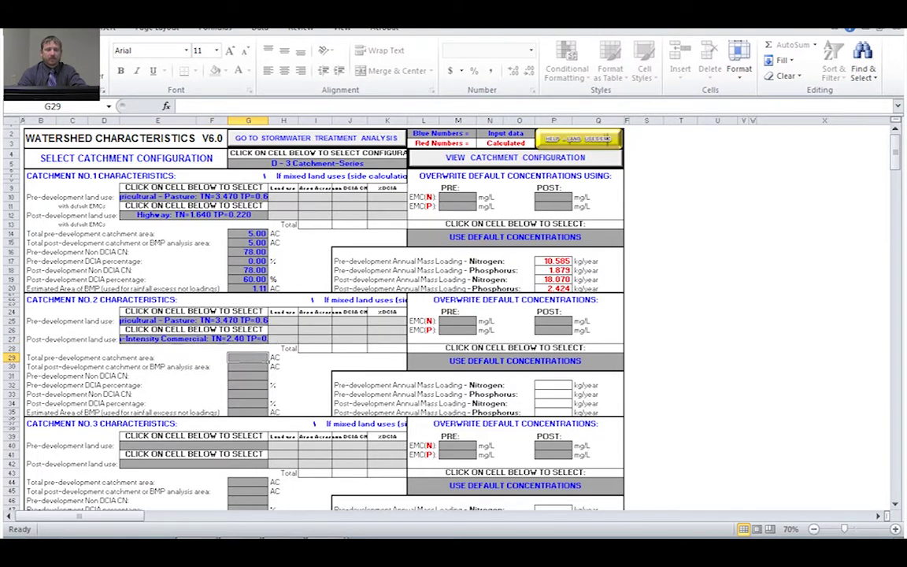
pyautogui.write('5')
pyautogui.press('Return')
pyautogui.write('5')
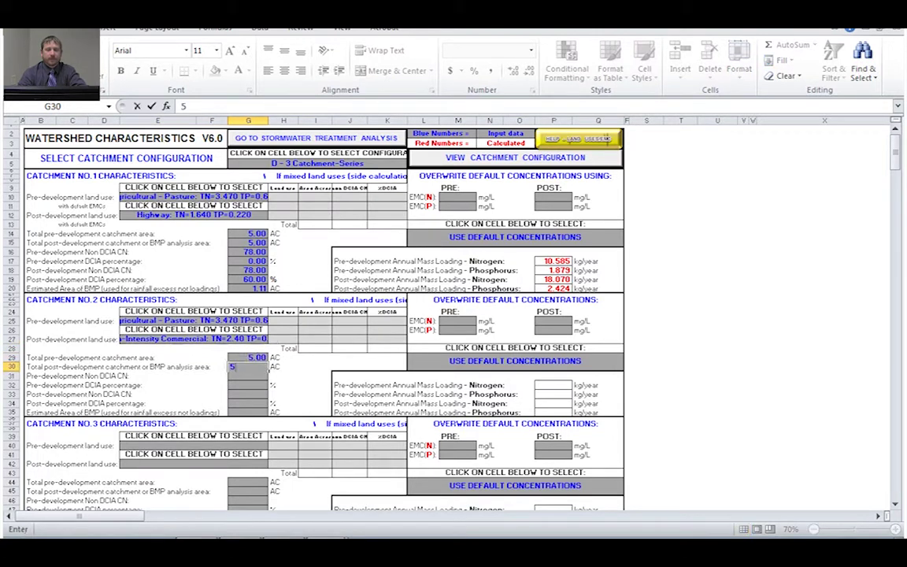
pyautogui.press('Return')
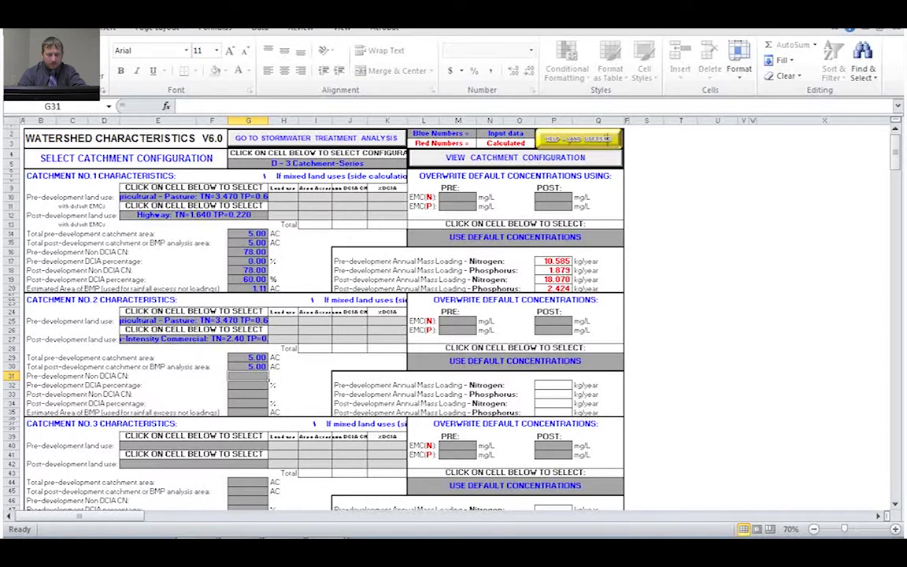
# Set the pre-development Non DCIA CN of Catchment No. 2 to 78 and its pre-development DCIA percentage to 0
pyautogui.write('78')
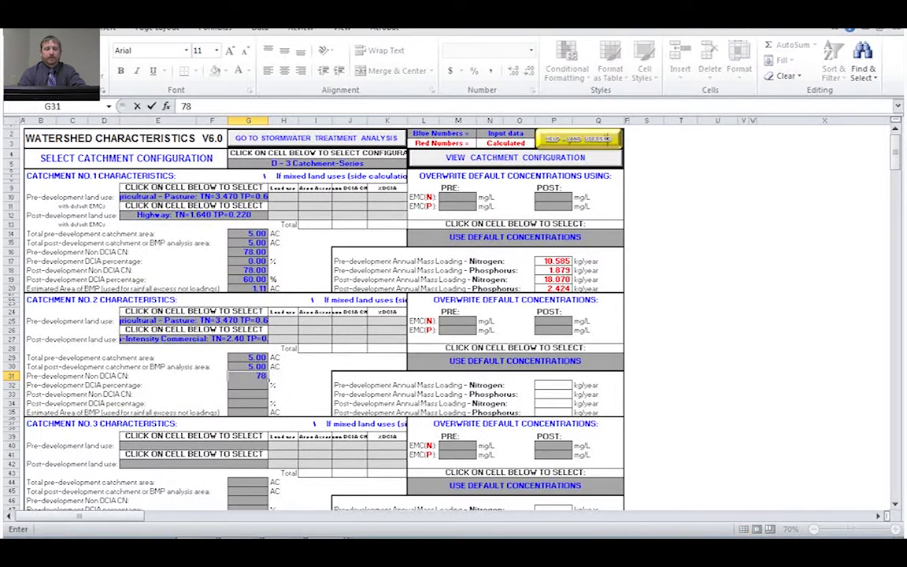
pyautogui.press('Return')
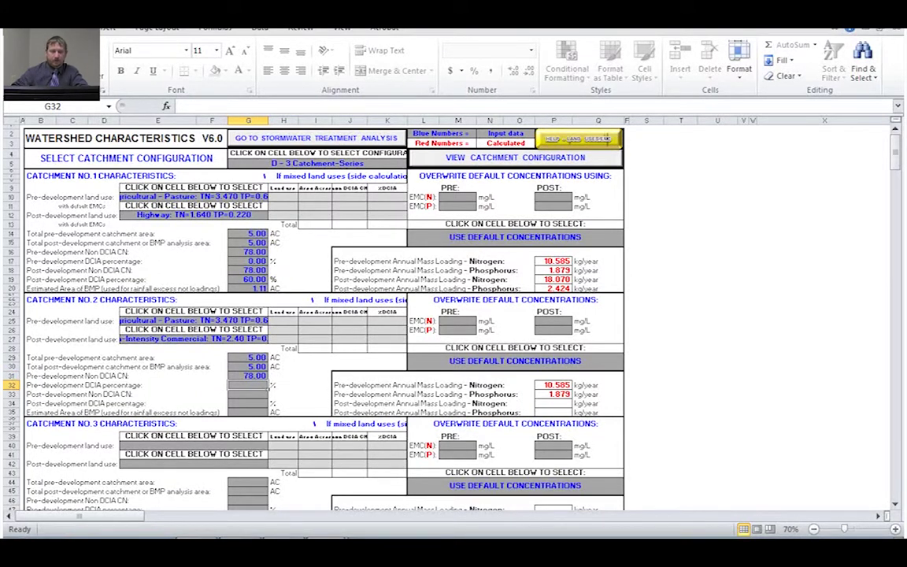
pyautogui.write('0')
pyautogui.press('Return')
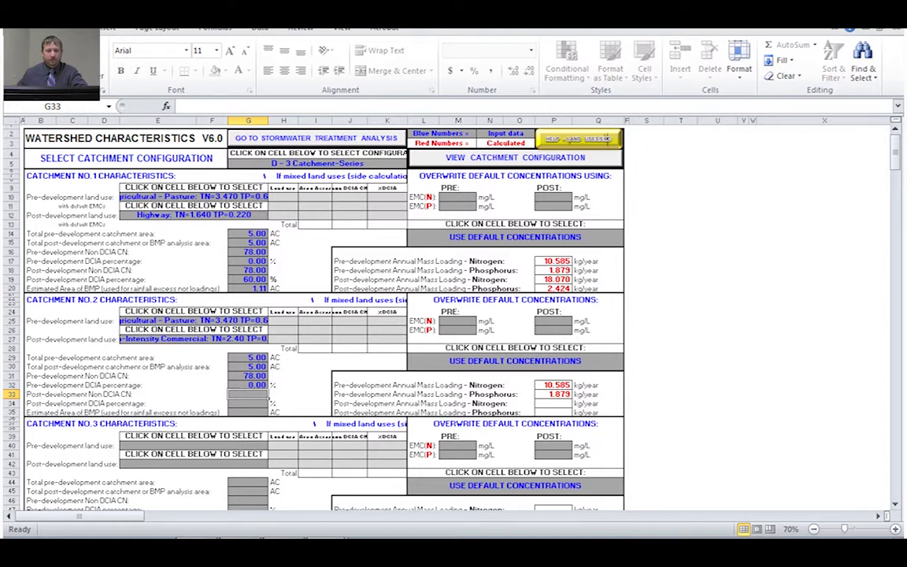
# Complete the post-development data of Catchment No. 2 with Non DCIA CN 78, DCIA 80% and an estimated BMP area of 1 acre
pyautogui.write('78')
pyautogui.press('Return')
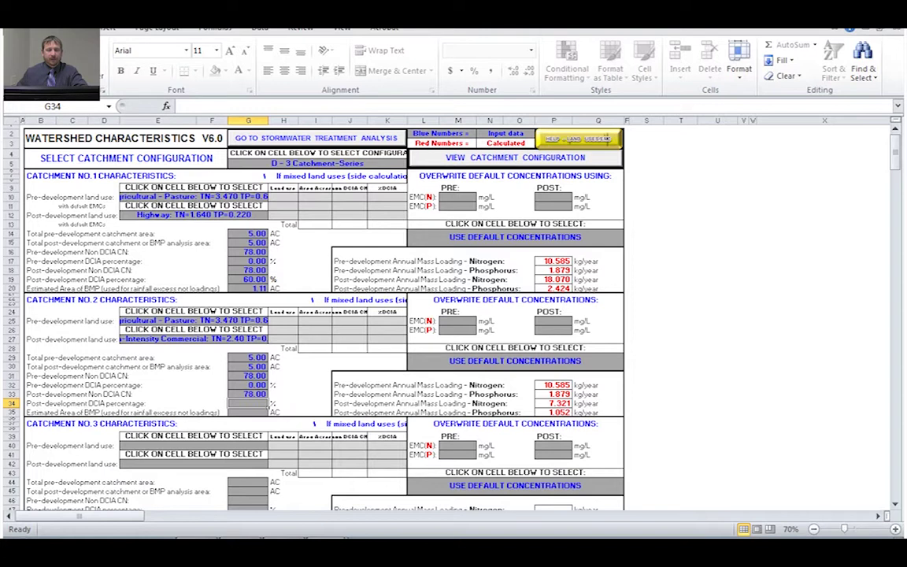
pyautogui.write('80')
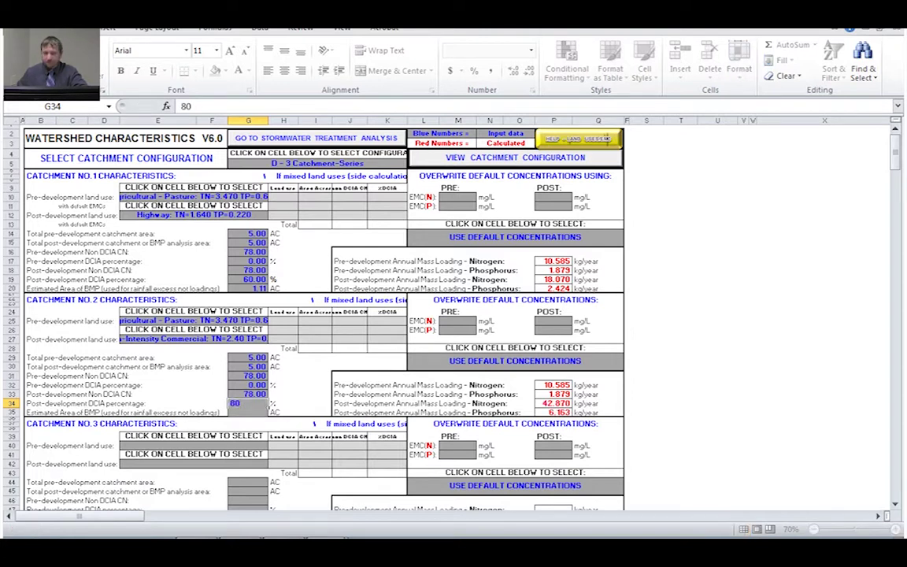
pyautogui.press('Return')
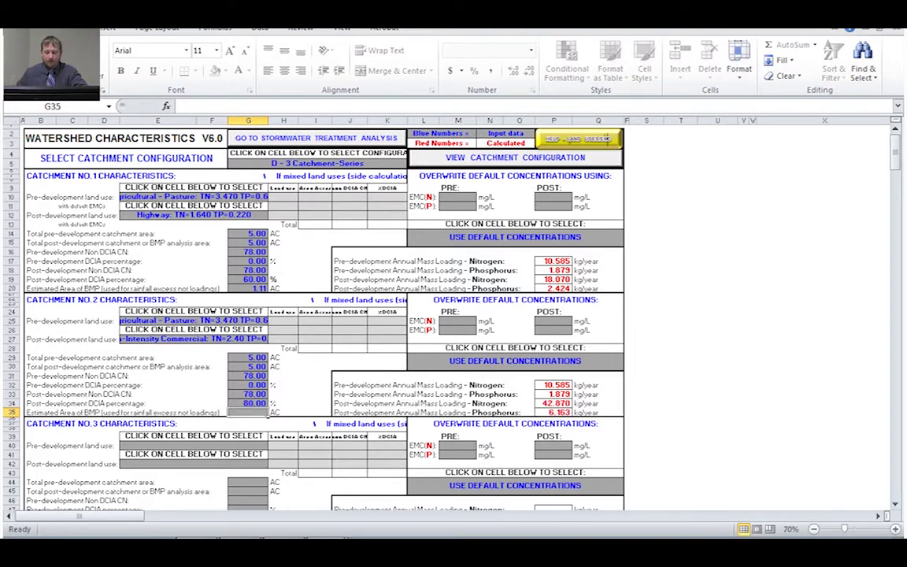
pyautogui.write('1')
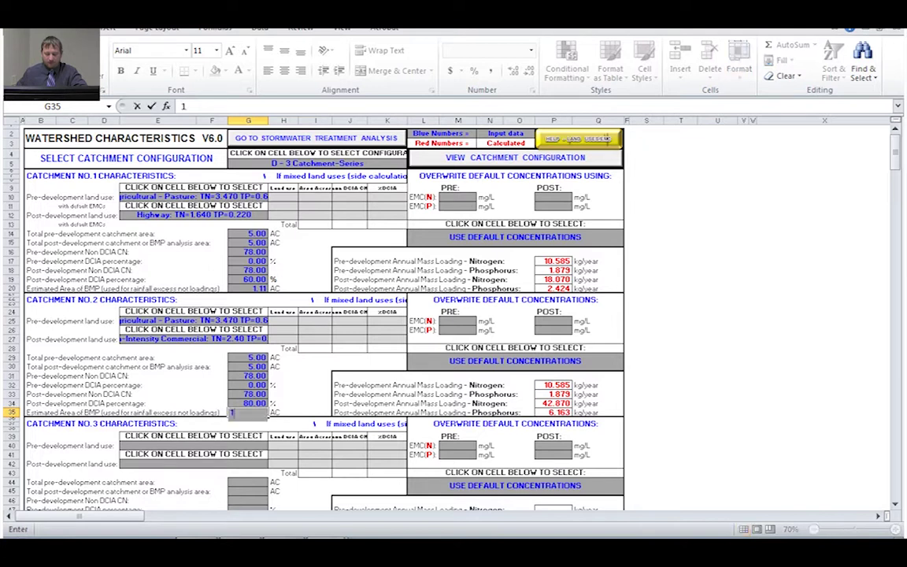
pyautogui.press('Return')
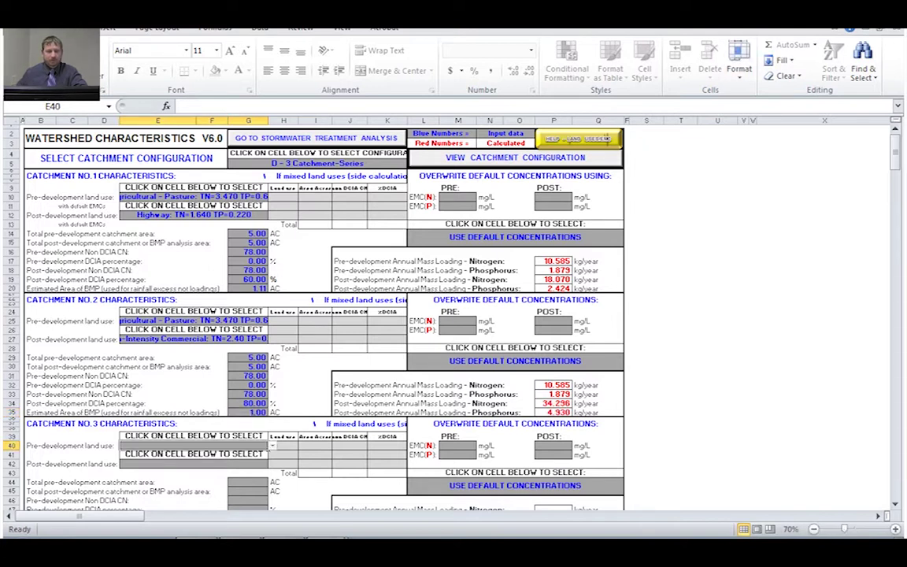
# Set the pre-development land use of Catchment No. 3 to Agricultural - Pasture: TN=3.470 TP=0.616
pyautogui.scroll(-1, 407, 315)
pyautogui.scroll(-3, 407, 315)
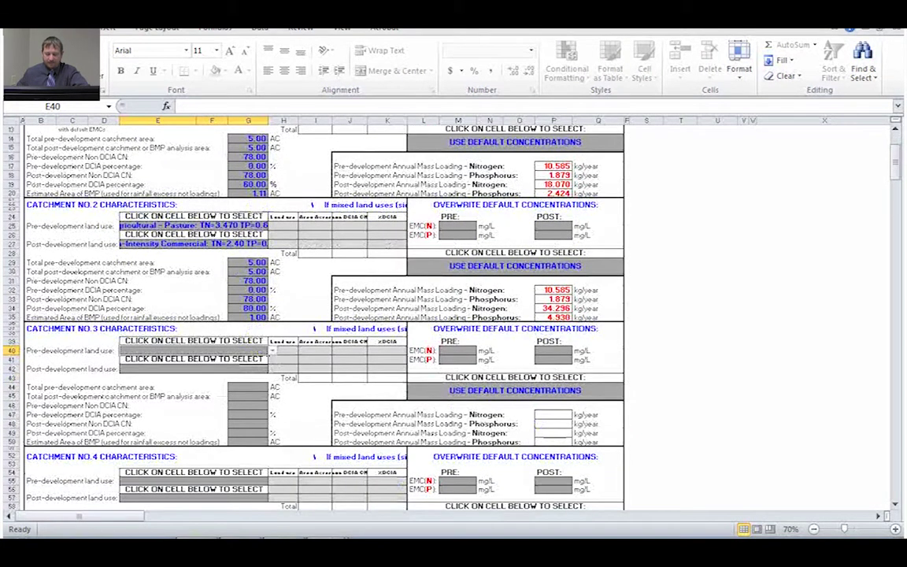
pyautogui.click(272, 351)
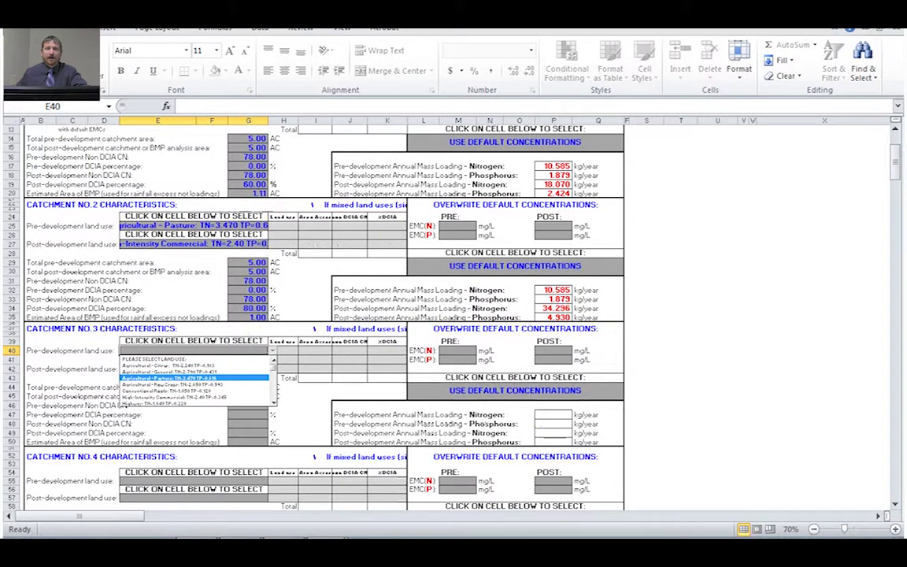
pyautogui.click(196, 378)
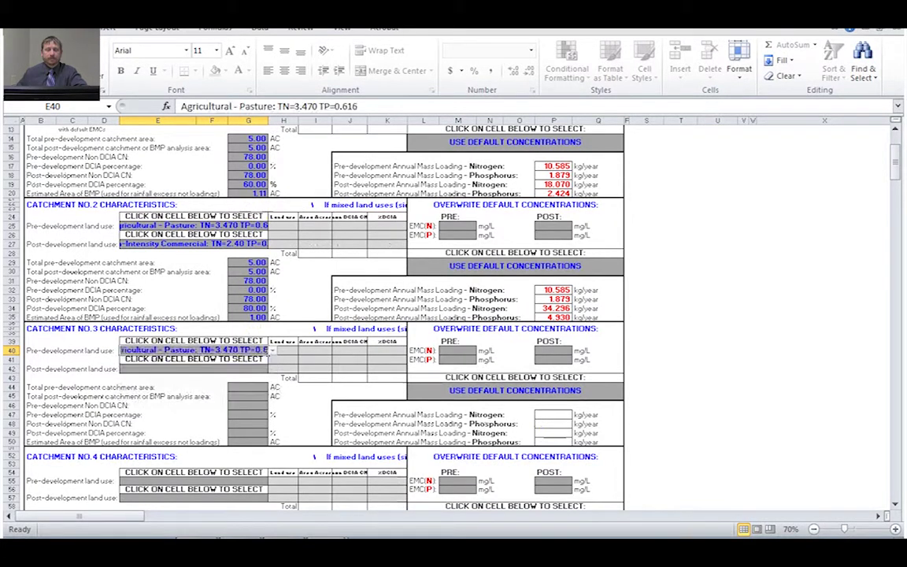
# Set the post-development land use of Catchment No. 3 to Low-Density Residential: TN=1.610 TP= 0.191
pyautogui.click(193, 369)
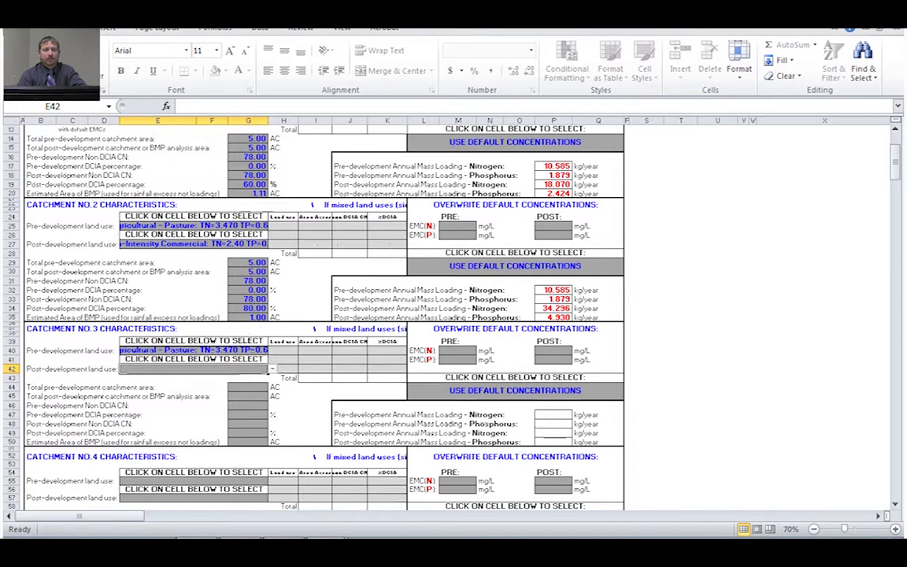
pyautogui.click(272, 368)
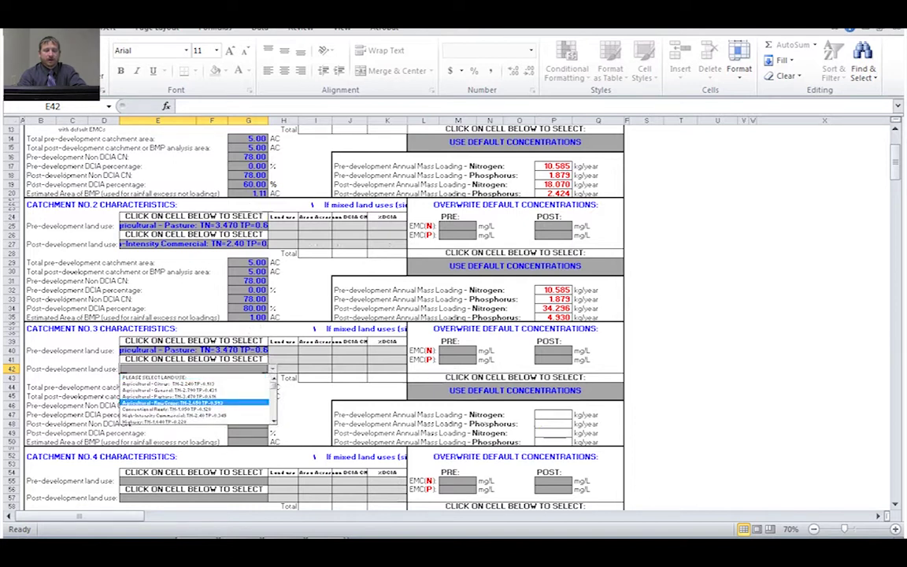
pyautogui.scroll(-3, 273, 392)
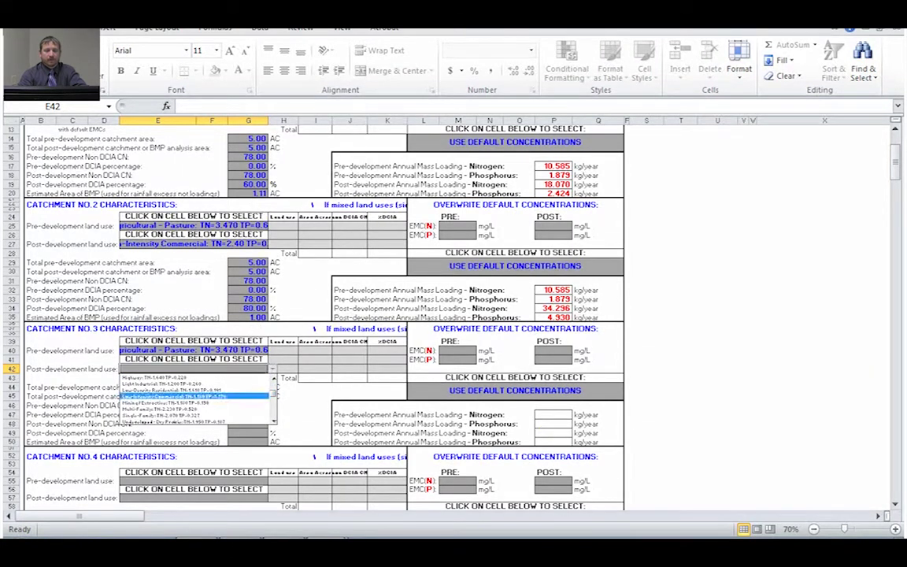
pyautogui.click(181, 389)
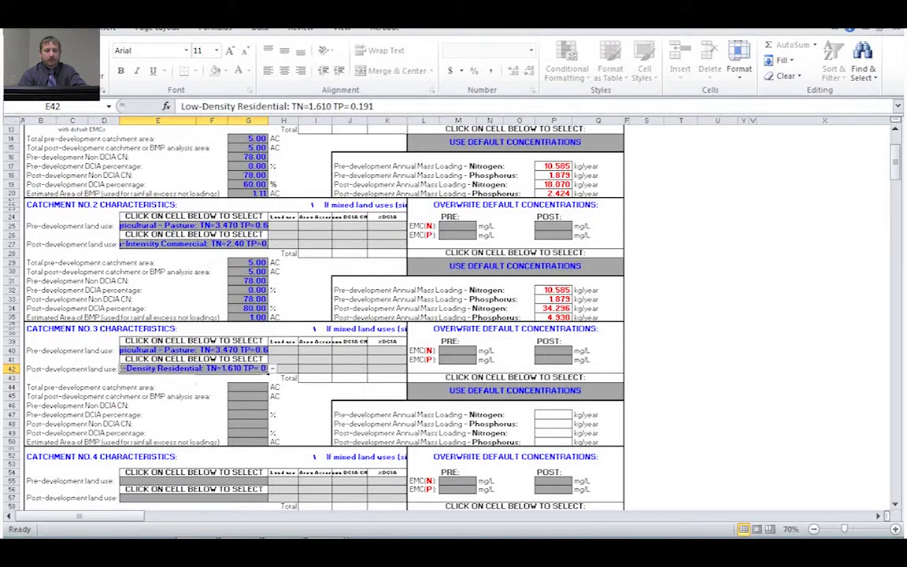
# Enter 5 acres as both the total pre-development and post-development area of Catchment No. 3
pyautogui.click(248, 387)
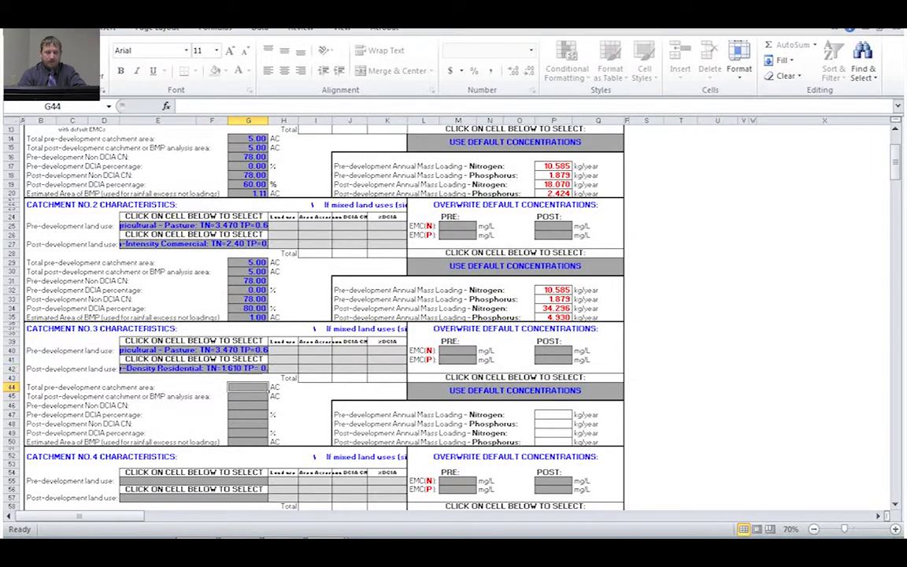
pyautogui.write('5')
pyautogui.press('Return')
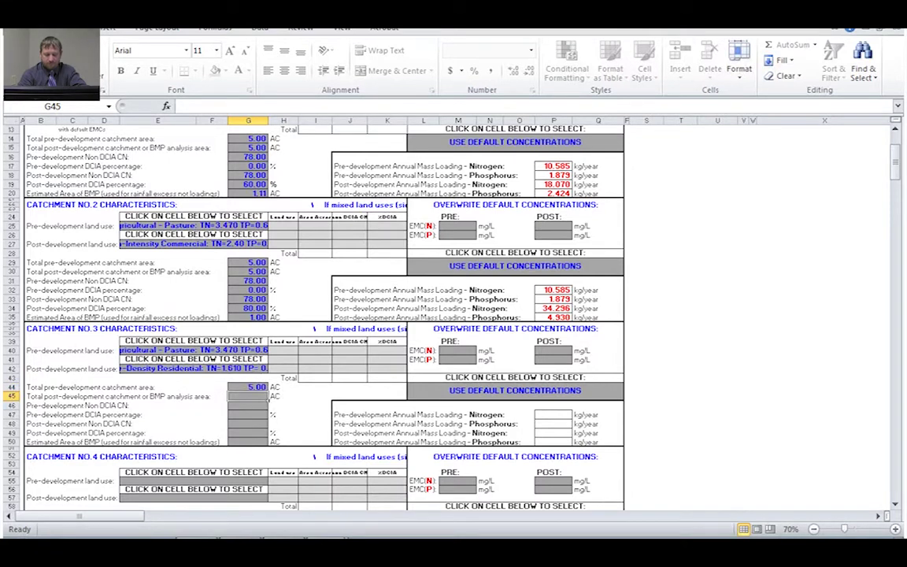
pyautogui.write('5')
pyautogui.press('Return')
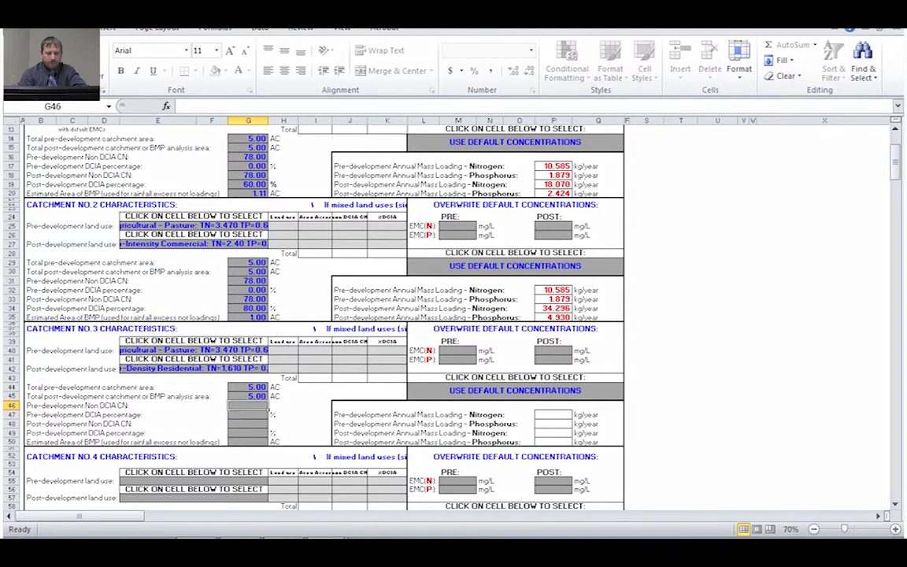
# Set the pre-development Non DCIA CN of Catchment No. 3 to 78 and its pre-development DCIA percentage to 0
pyautogui.write('78')
pyautogui.press('Return')
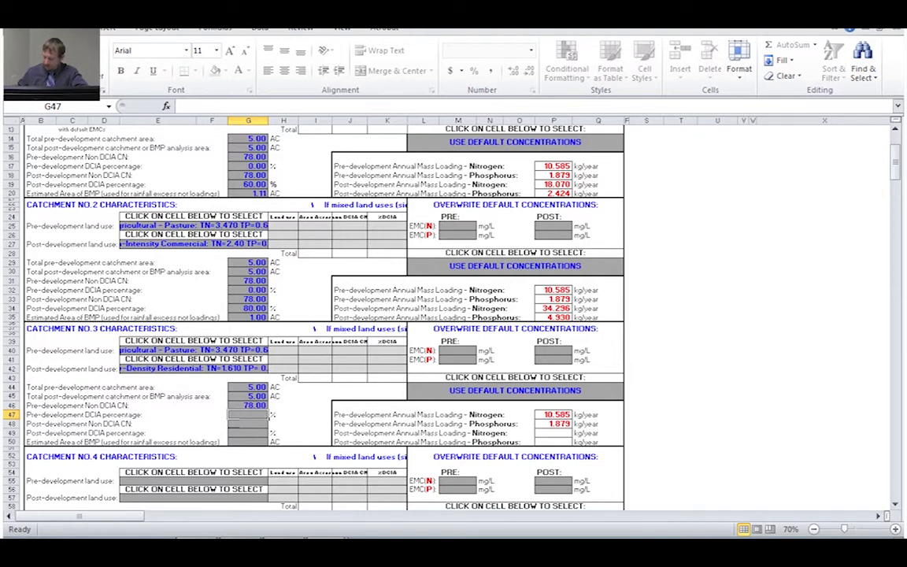
pyautogui.write('0')
pyautogui.press('Return')
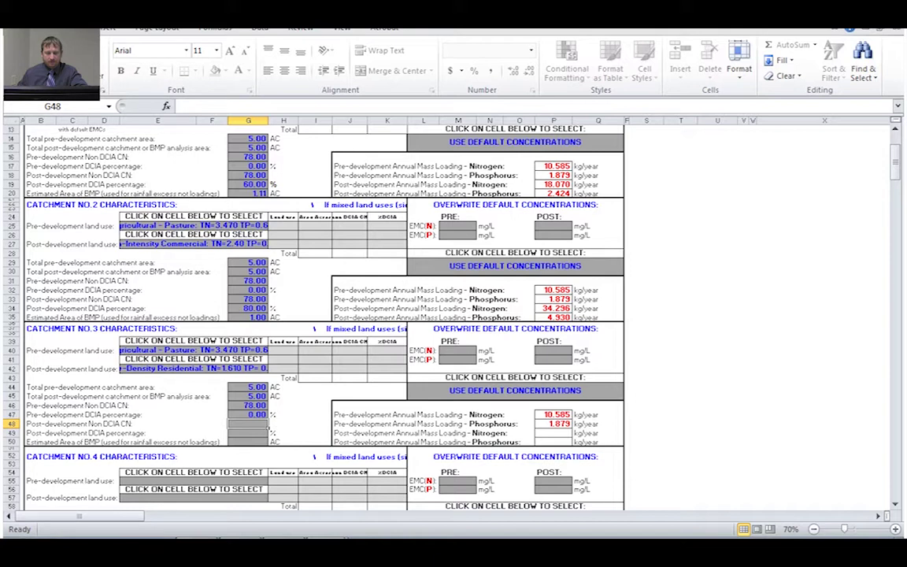
# Complete the post-development data of Catchment No. 3 with Non DCIA CN 78, DCIA 50% and an estimated BMP area of 1 acre
pyautogui.write('78')
pyautogui.press('Return')
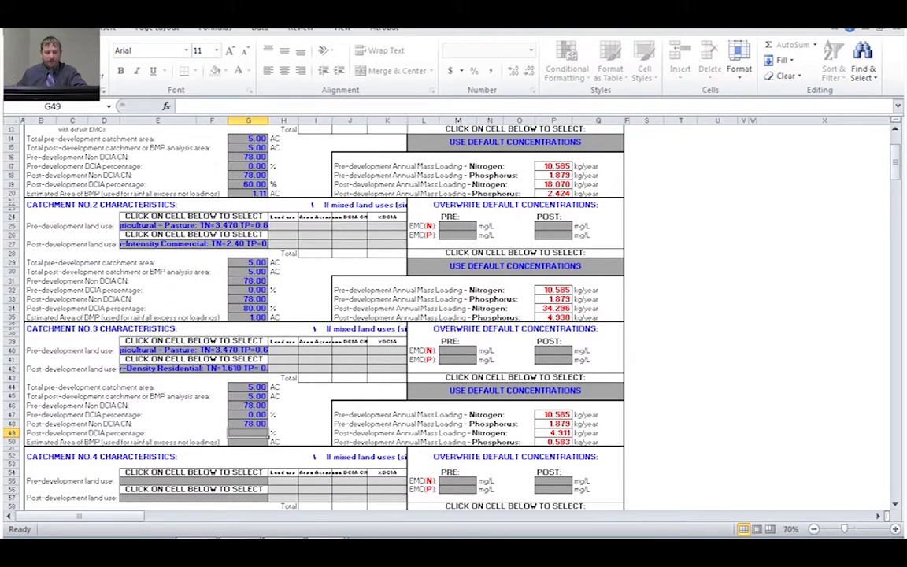
pyautogui.write('50')
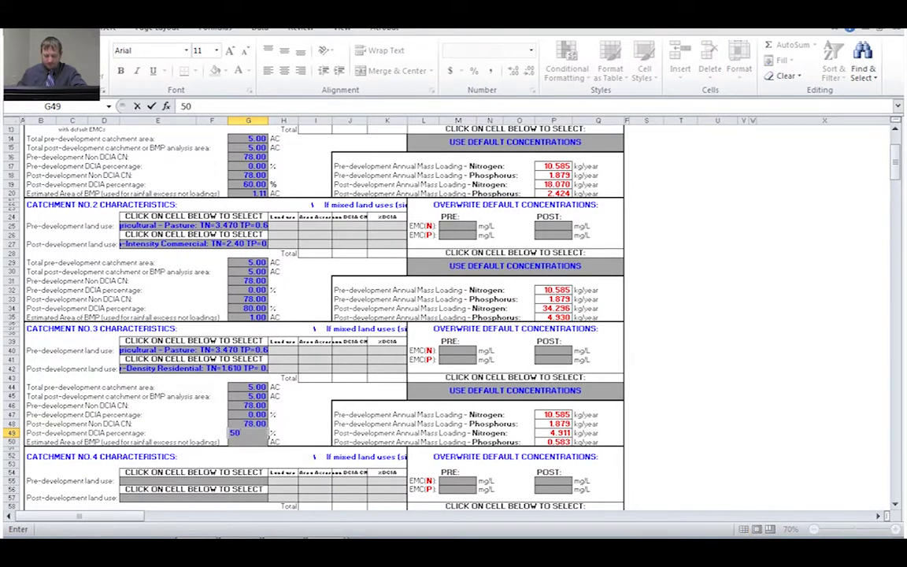
pyautogui.press('Return')
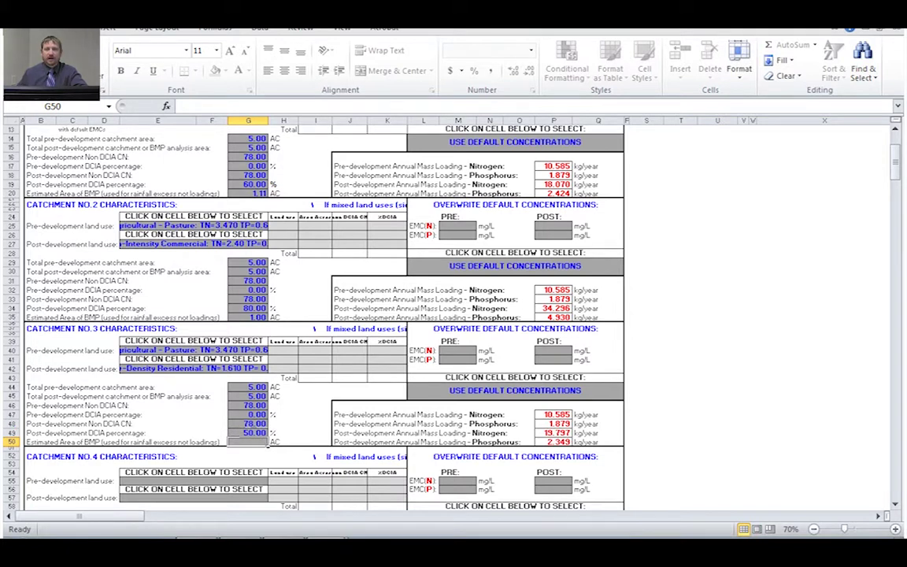
pyautogui.write('1')
pyautogui.press('Return')
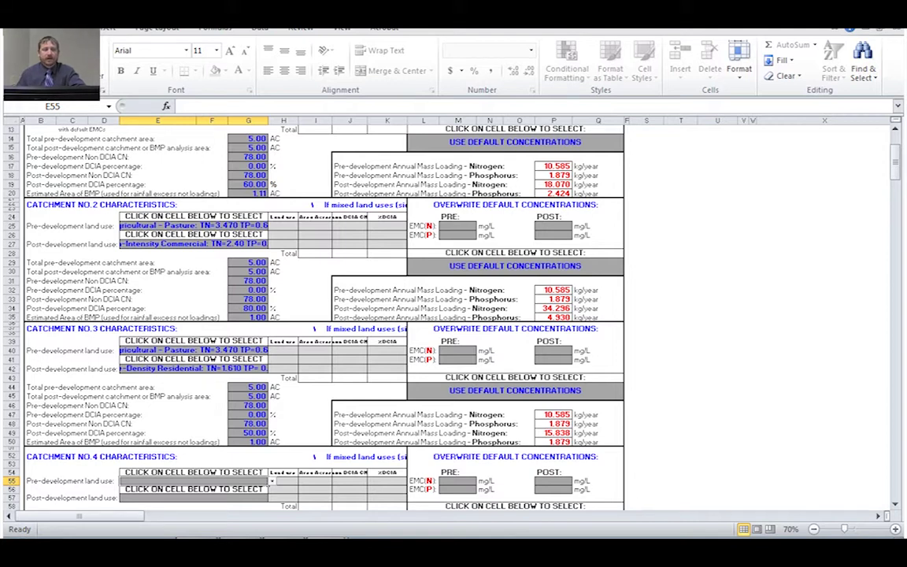
# Return to the start of the watershed characteristics sheet and go to the Stormwater Treatment Analysis page
pyautogui.scroll(4, 315, 315)
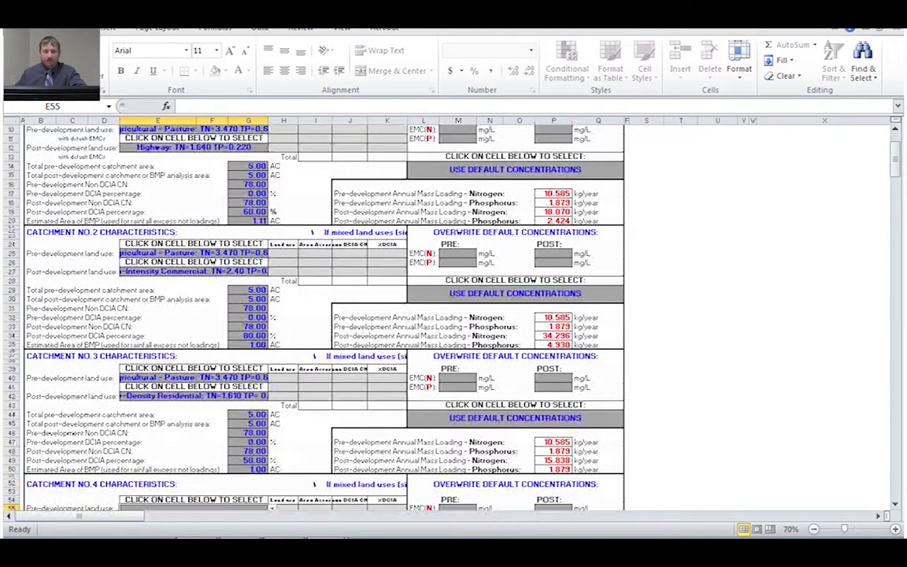
pyautogui.scroll(1, 407, 286)
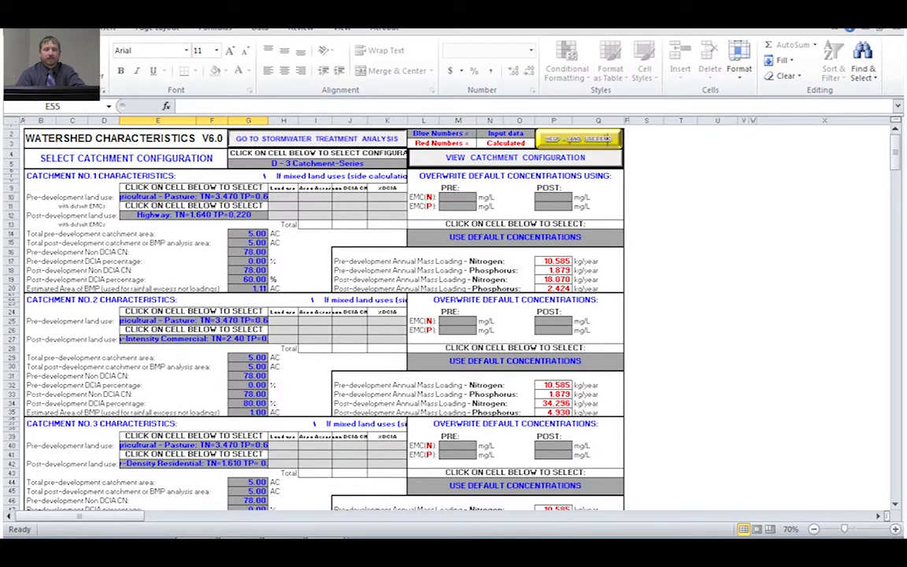
pyautogui.click(317, 139)
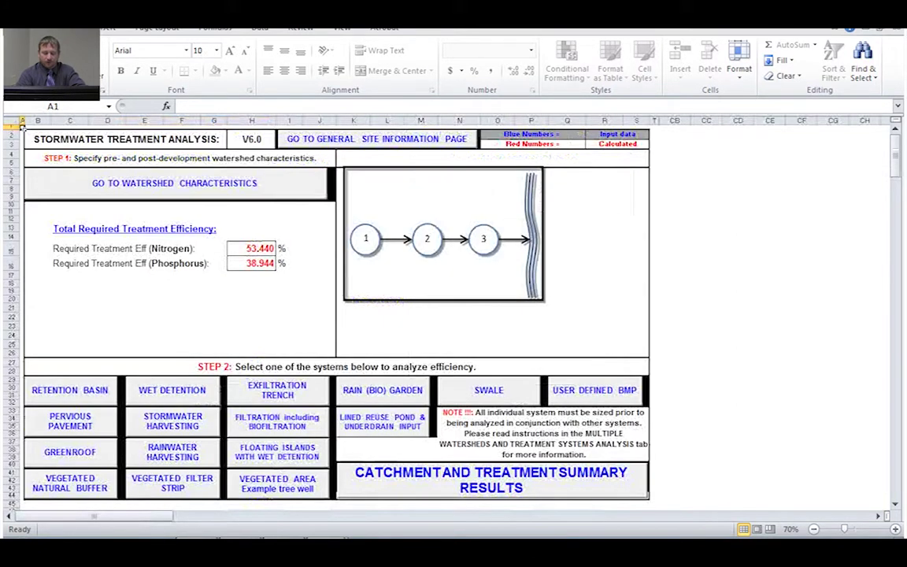